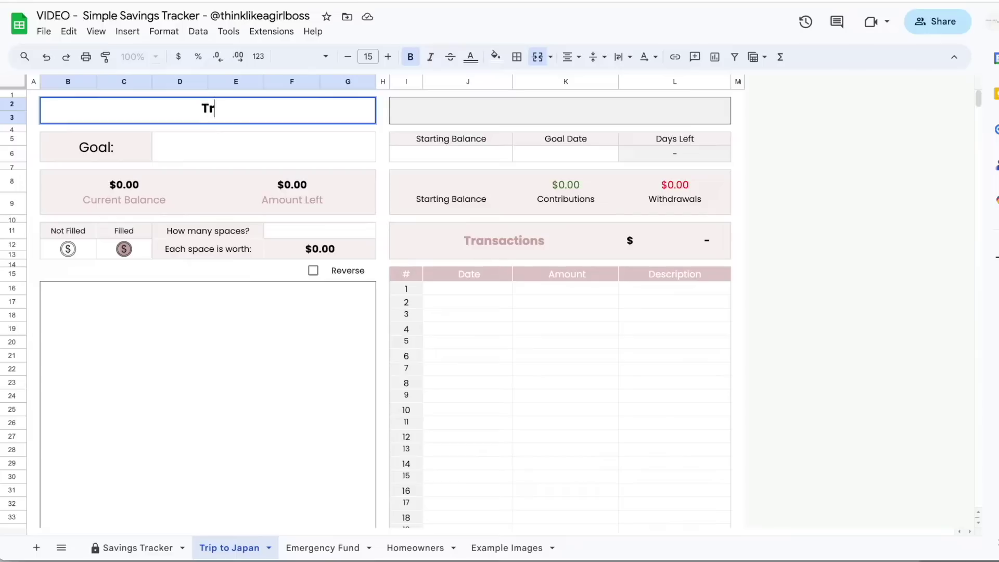
- Title the tracker 'Trip to Japan' and set its goal to $12,000
{"action": "type", "text": "an"}
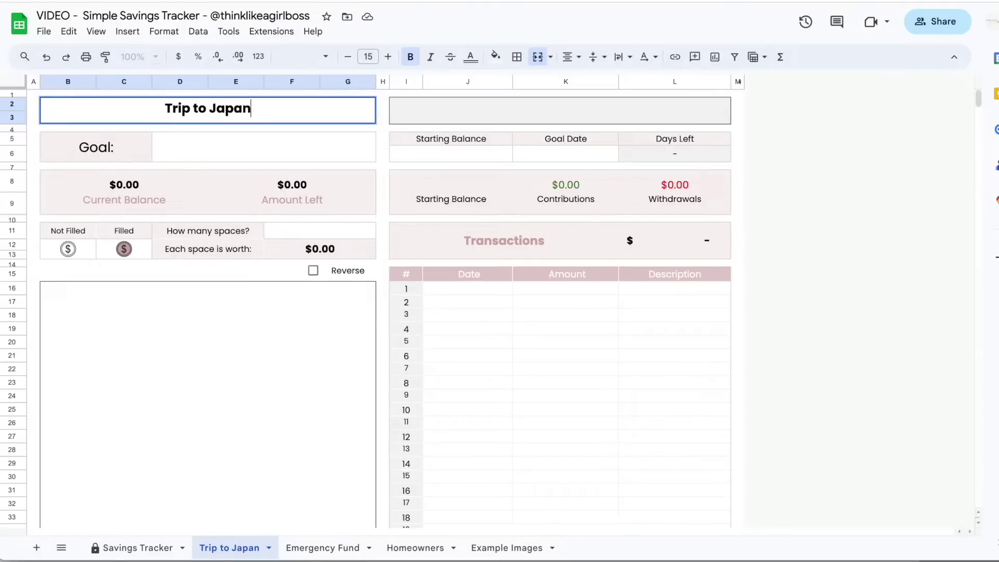
{"action": "key", "text": "Return"}
{"action": "left_click", "coordinate": [231, 150]}
{"action": "type", "text": "12000"}
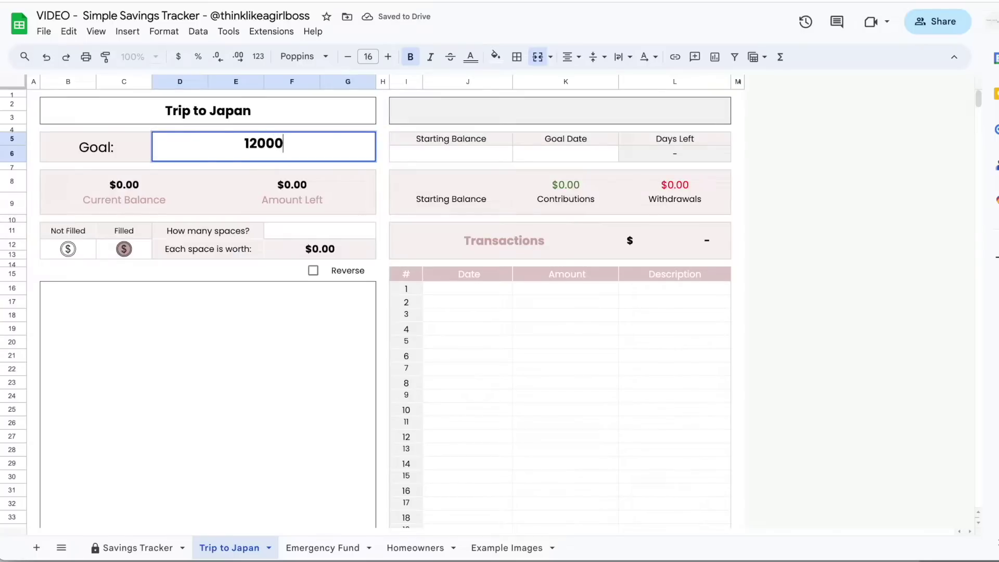
{"action": "key", "text": "Return"}
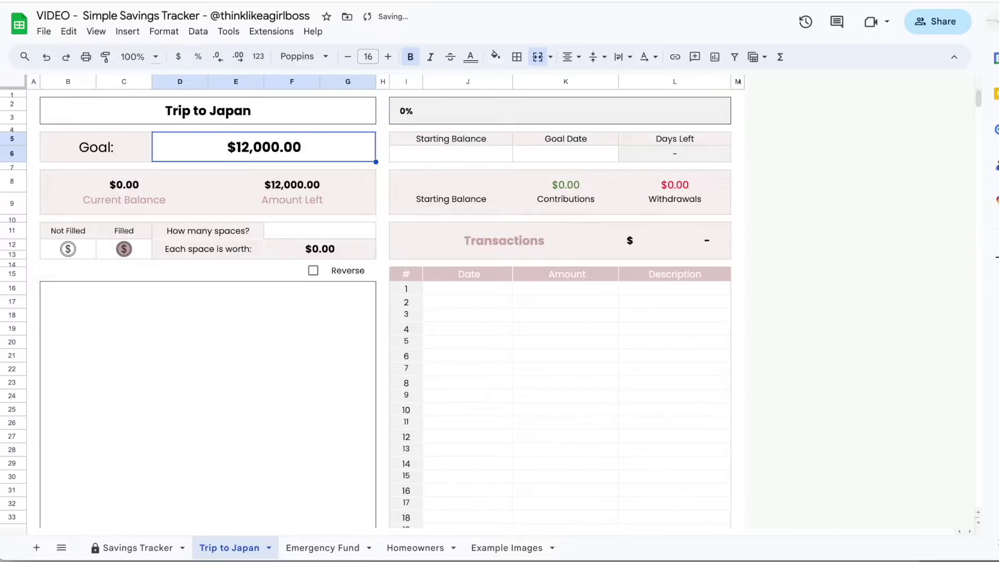
- Set How many spaces? to 48, after trying 12 and 24, making each space $250.00
{"action": "left_click", "coordinate": [319, 231]}
{"action": "type", "text": "12"}
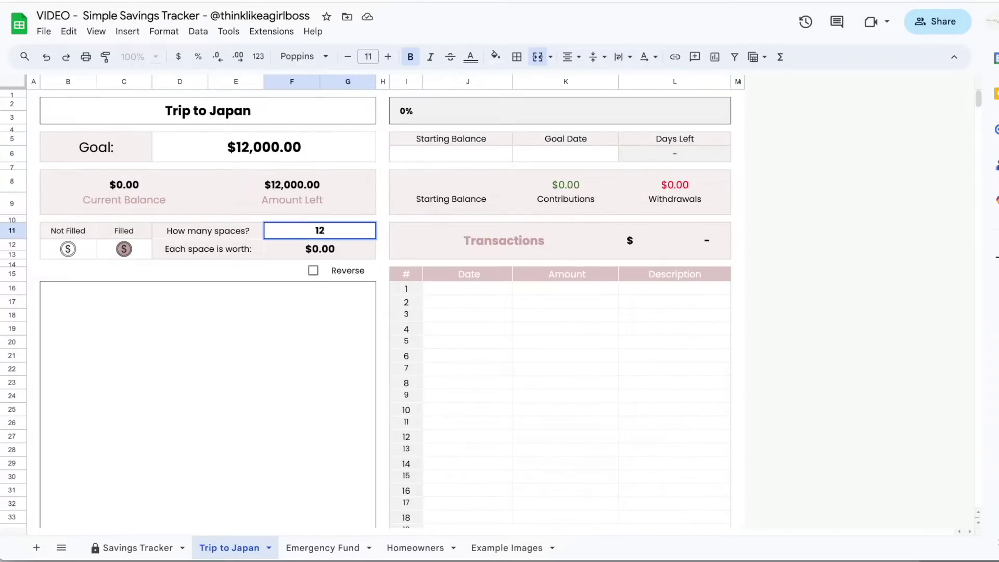
{"action": "key", "text": "Return"}
{"action": "key", "text": "Up"}
{"action": "type", "text": "24"}
{"action": "key", "text": "Return"}
{"action": "key", "text": "Up"}
{"action": "type", "text": "48"}
{"action": "key", "text": "Return"}
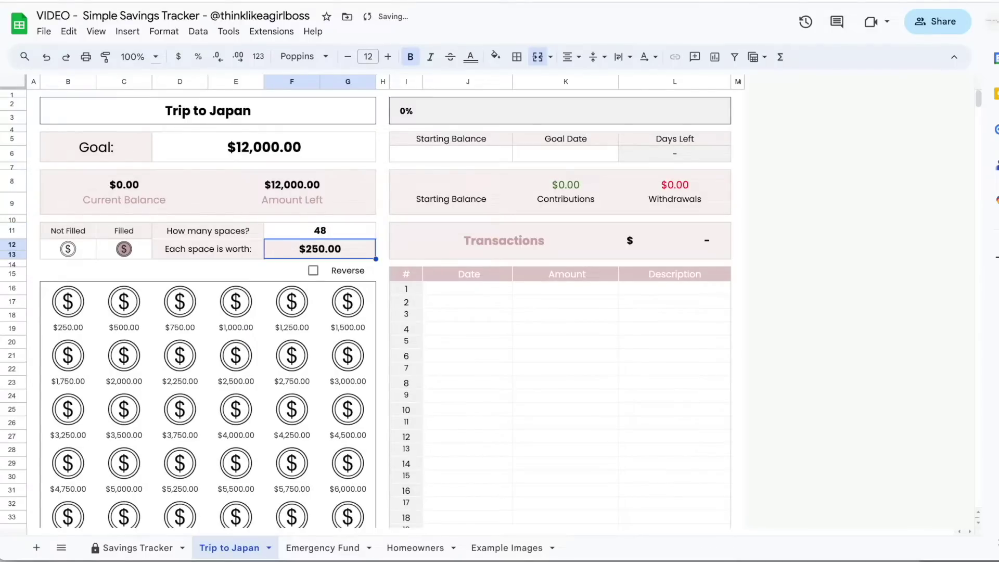
{"action": "scroll", "coordinate": [410, 420], "scroll_direction": "down", "scroll_amount": 5}
{"action": "scroll", "coordinate": [410, 419], "scroll_direction": "up", "scroll_amount": 5}
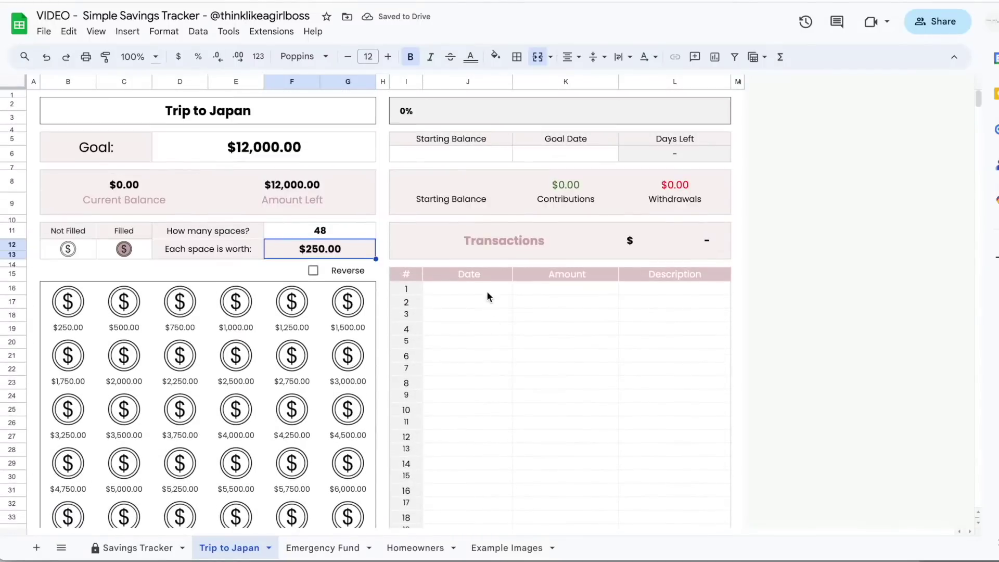
- Log two $500 deposits dated November 16 and November 17
{"action": "double_click", "coordinate": [484, 290]}
{"action": "left_click", "coordinate": [482, 366]}
{"action": "left_click", "coordinate": [536, 292]}
{"action": "type", "text": "500"}
{"action": "key", "text": "Return"}
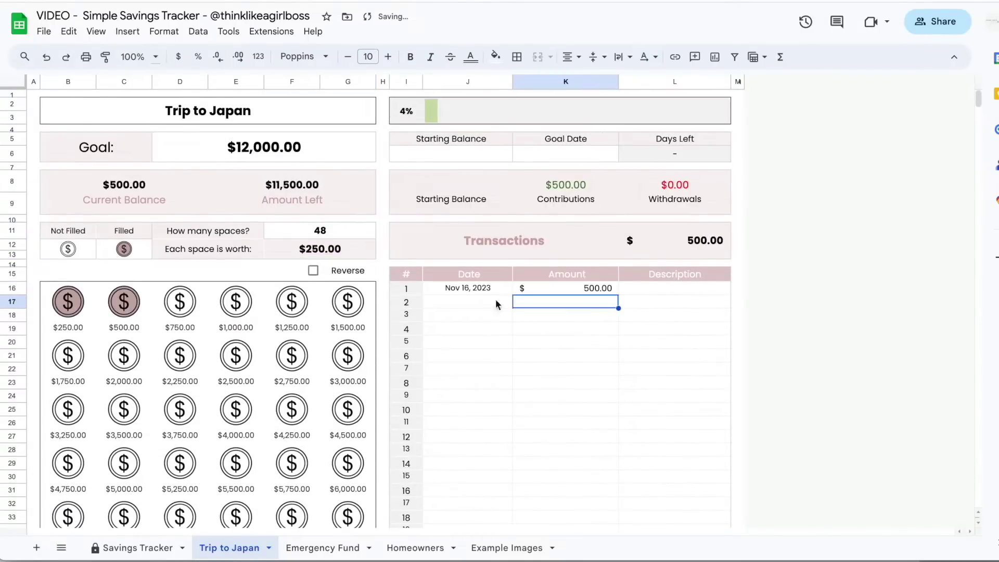
{"action": "double_click", "coordinate": [467, 301]}
{"action": "left_click", "coordinate": [497, 379]}
{"action": "left_click", "coordinate": [541, 302]}
{"action": "type", "text": "500"}
{"action": "key", "text": "Return"}
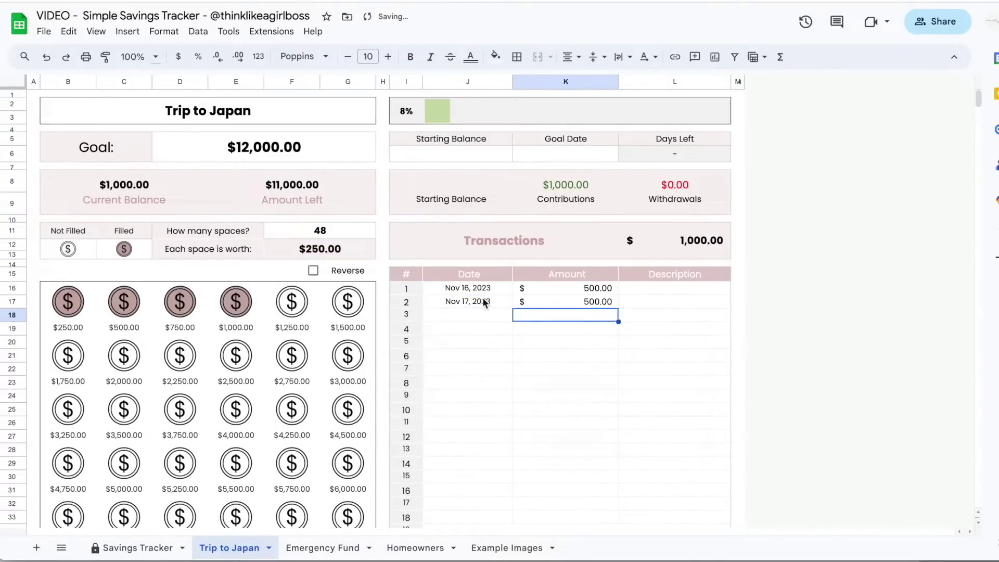
- Log a $250 deposit on November 23 and a $2,000 deposit on November 8
{"action": "double_click", "coordinate": [468, 315]}
{"action": "left_click", "coordinate": [482, 407]}
{"action": "left_click", "coordinate": [572, 317]}
{"action": "type", "text": "250"}
{"action": "key", "text": "Return"}
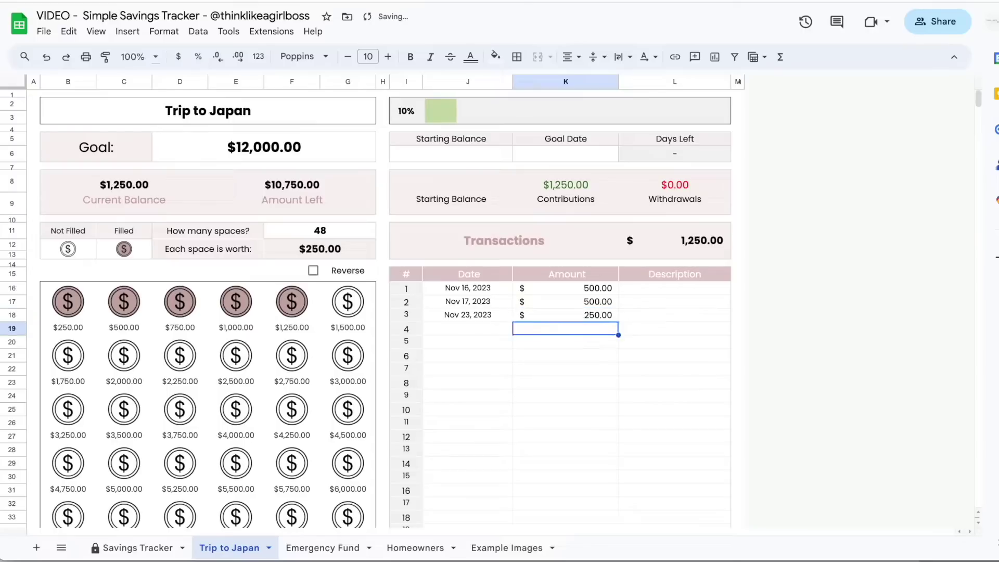
{"action": "double_click", "coordinate": [497, 329]}
{"action": "left_click", "coordinate": [467, 394]}
{"action": "left_click", "coordinate": [553, 330]}
{"action": "type", "text": "2000"}
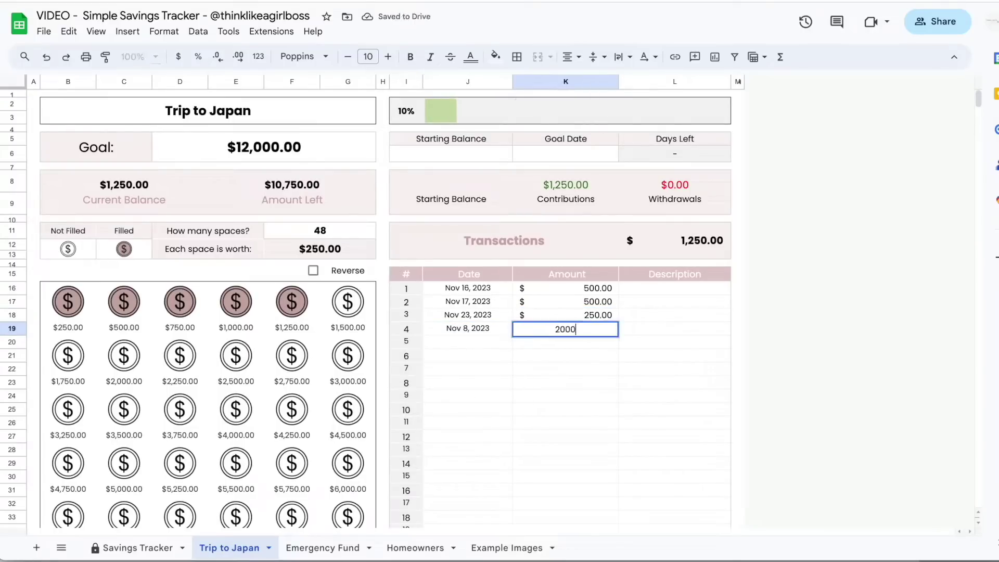
{"action": "key", "text": "Return"}
- Log a $4,000 deposit dated November 30
{"action": "double_click", "coordinate": [485, 342]}
{"action": "left_click", "coordinate": [483, 446]}
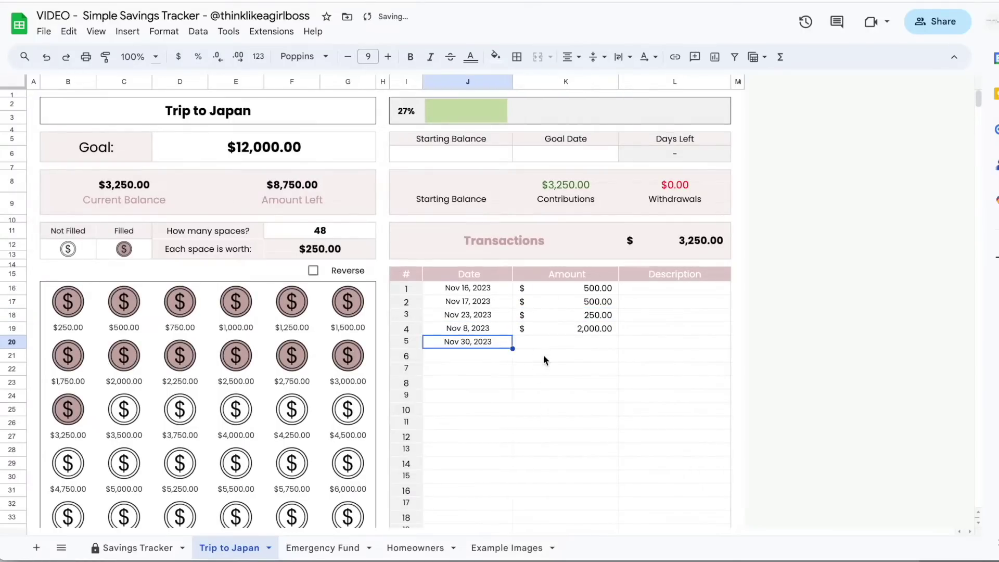
{"action": "type", "text": "4000"}
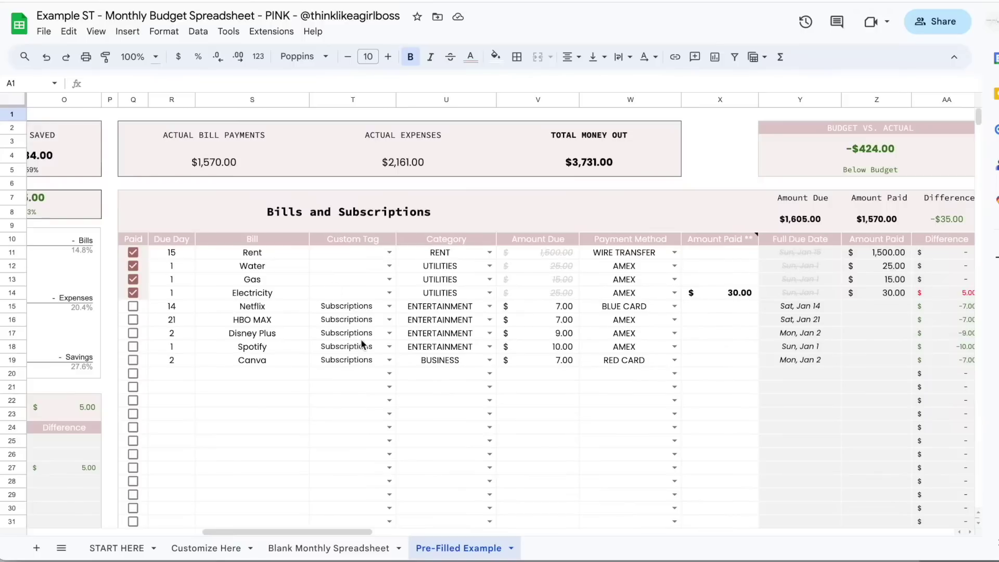
{"action": "scroll", "coordinate": [499, 312], "scroll_direction": "left", "scroll_amount": 10}
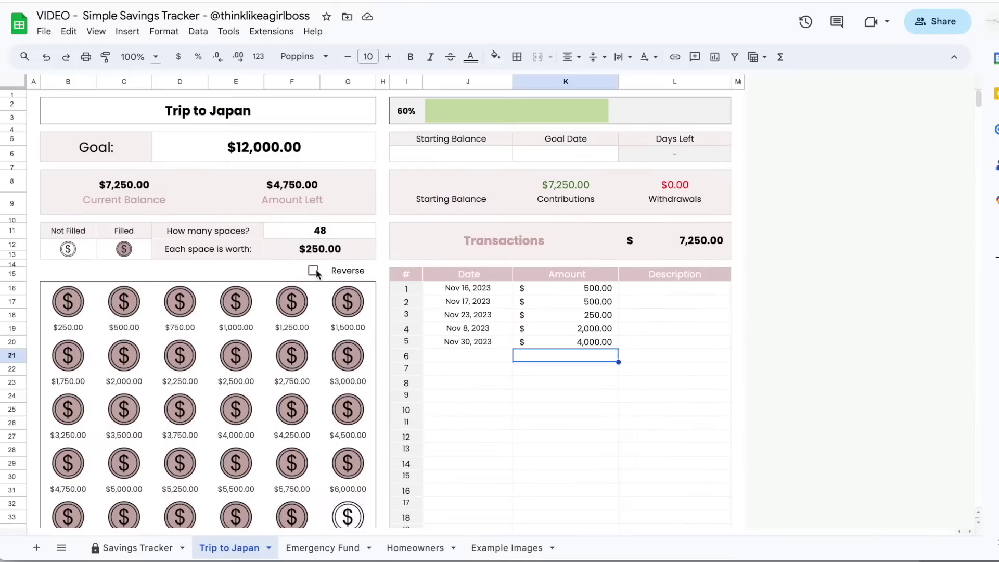
- Turn Reverse on, then off again so the coins keep their normal order
{"action": "left_click", "coordinate": [315, 270]}
{"action": "scroll", "coordinate": [343, 417], "scroll_direction": "down", "scroll_amount": 10}
{"action": "scroll", "coordinate": [346, 394], "scroll_direction": "up", "scroll_amount": 10}
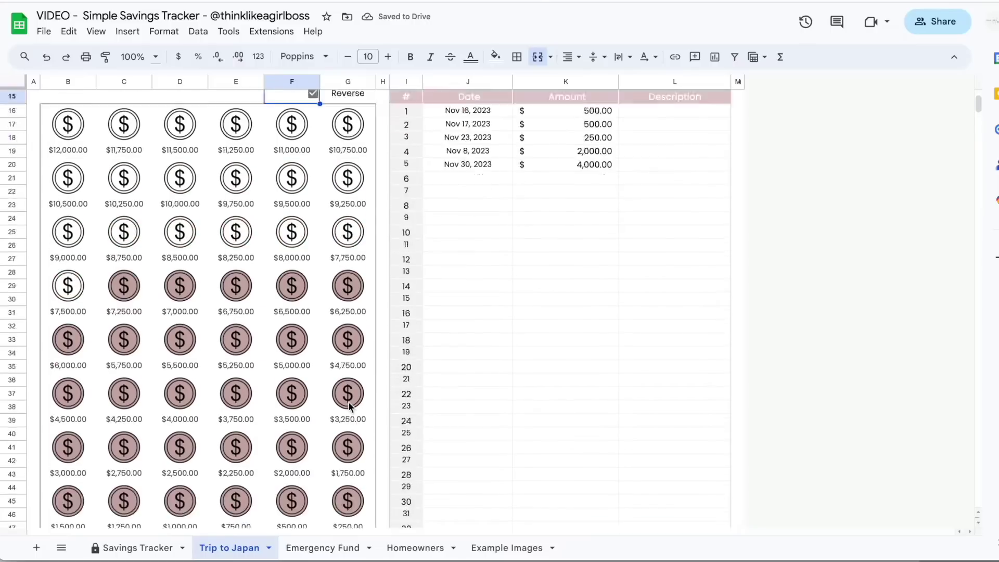
{"action": "key", "text": "space"}
{"action": "scroll", "coordinate": [347, 406], "scroll_direction": "down", "scroll_amount": 4}
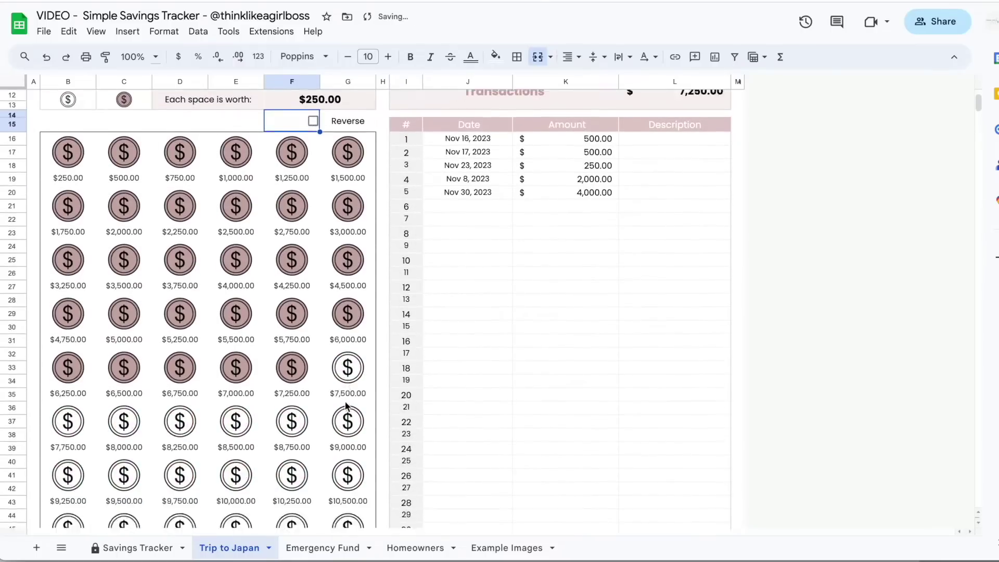
{"action": "scroll", "coordinate": [347, 406], "scroll_direction": "up", "scroll_amount": 4}
{"action": "left_click", "coordinate": [478, 155]}
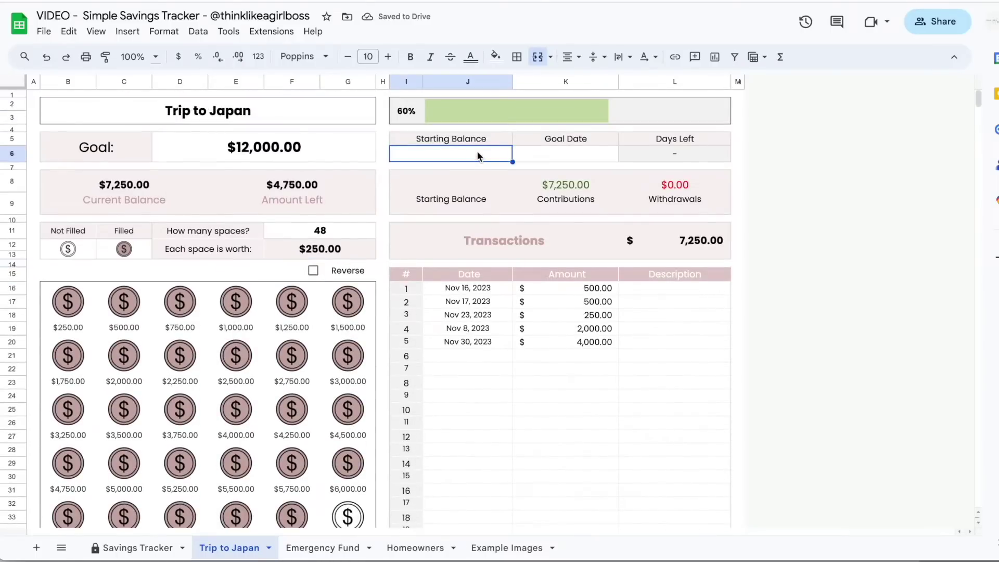
- Set a $4,000 starting balance and a December 1, 2023 goal date
{"action": "type", "text": "4000"}
{"action": "key", "text": "Return"}
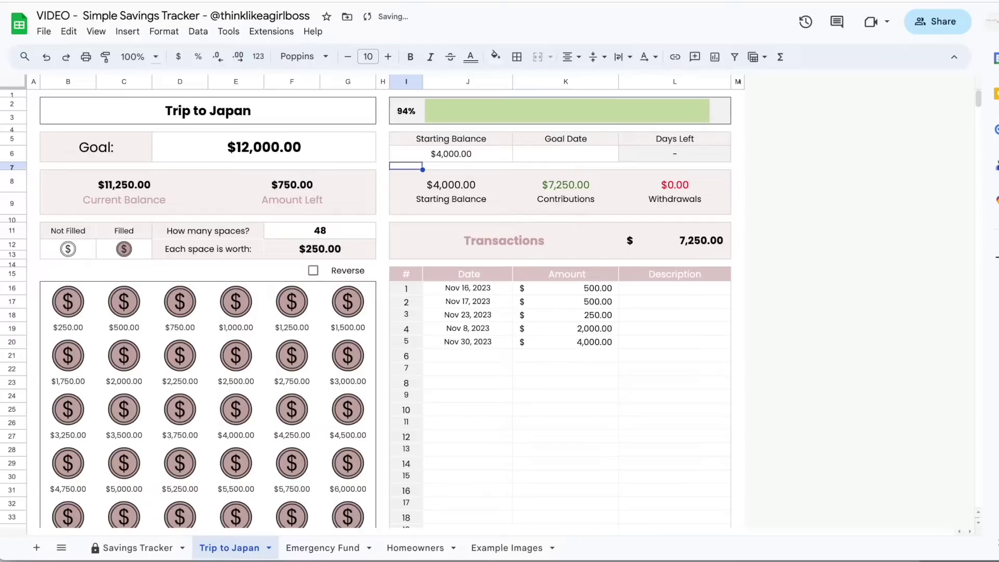
{"action": "left_click", "coordinate": [565, 156]}
{"action": "double_click", "coordinate": [565, 159]}
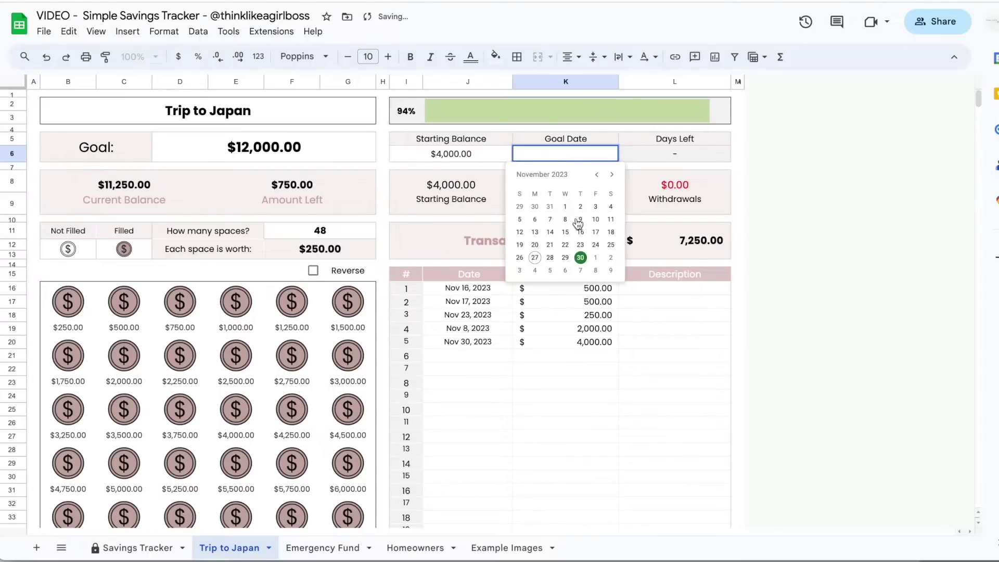
{"action": "left_click", "coordinate": [594, 256]}
- Switch to the Homeowners sheet and enter 24 spaces
{"action": "left_click", "coordinate": [669, 388]}
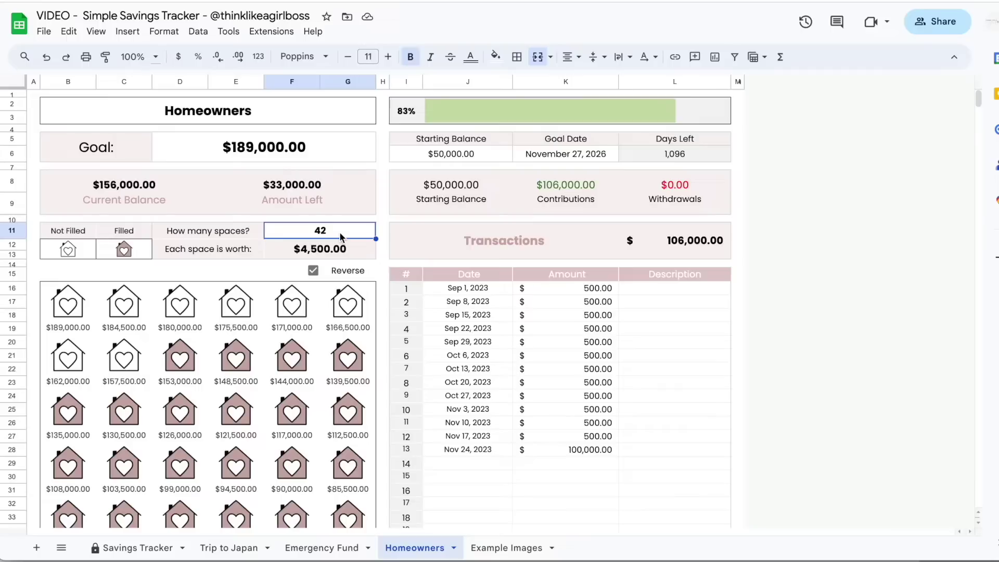
{"action": "type", "text": "24"}
{"action": "key", "text": "Return"}
{"action": "key", "text": "Up"}
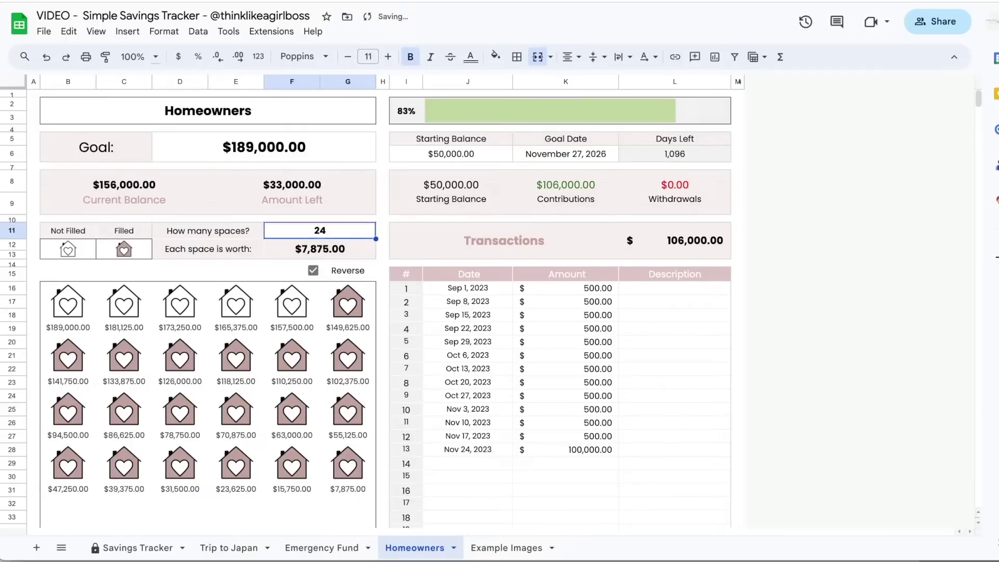
- Change Homeowners to 12 spaces and log a $33,000 deposit dated November 10
{"action": "type", "text": "12"}
{"action": "key", "text": "Return"}
{"action": "double_click", "coordinate": [481, 460]}
{"action": "left_click", "coordinate": [496, 403]}
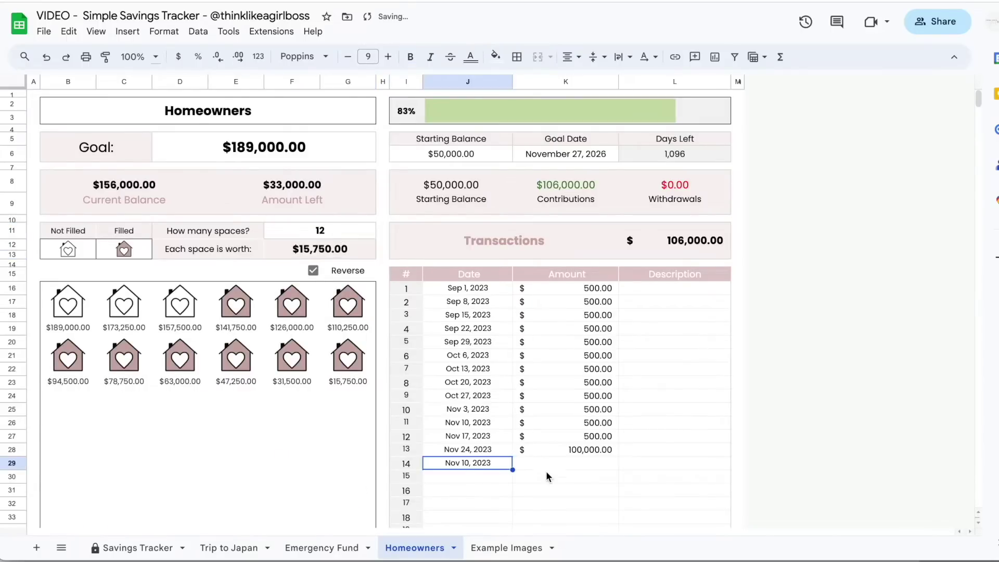
{"action": "left_click", "coordinate": [546, 463]}
{"action": "type", "text": "33000"}
{"action": "key", "text": "Return"}
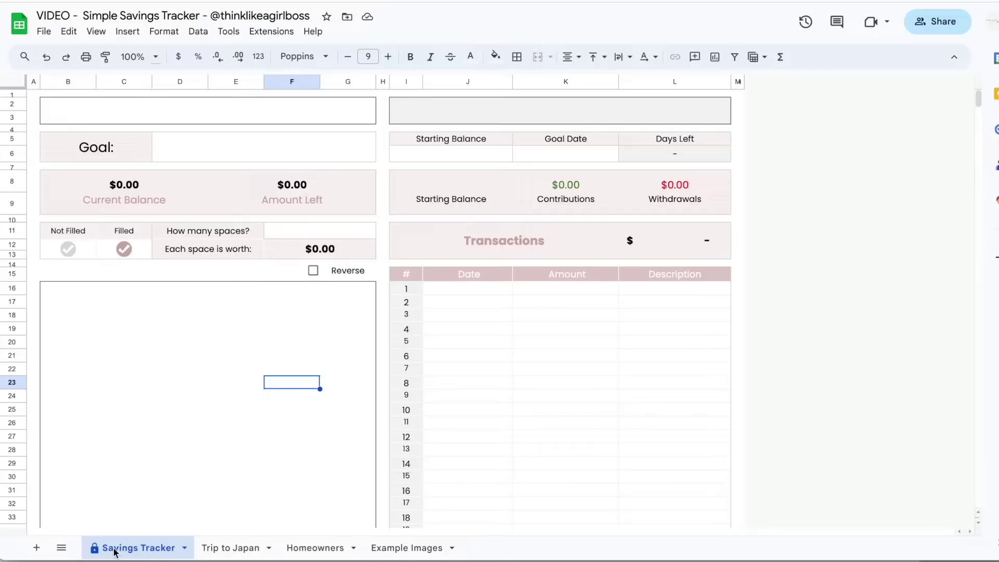
- Duplicate the Savings Tracker sheet and rename the copy 'Emergency Fund'
{"action": "right_click", "coordinate": [158, 547]}
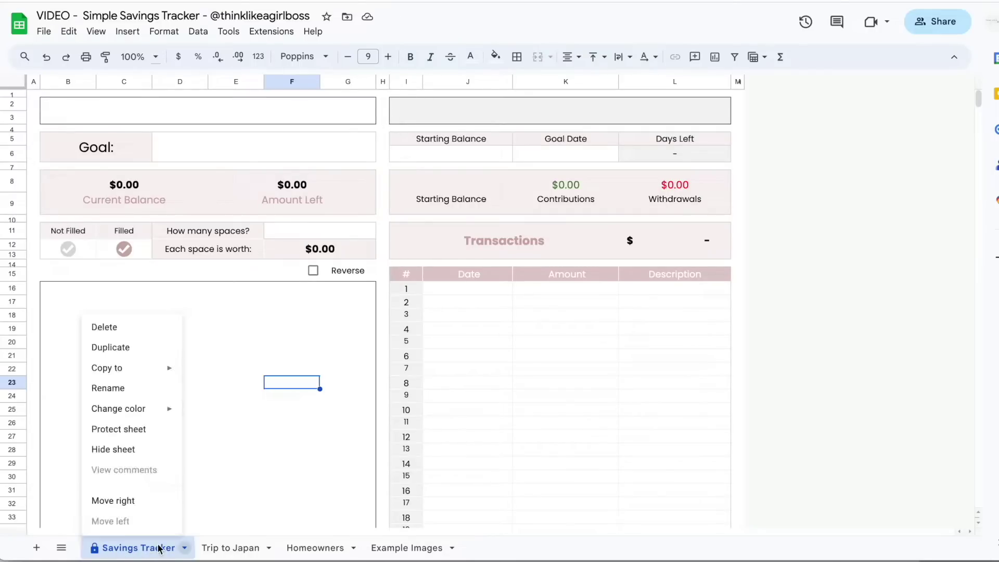
{"action": "left_click", "coordinate": [152, 352]}
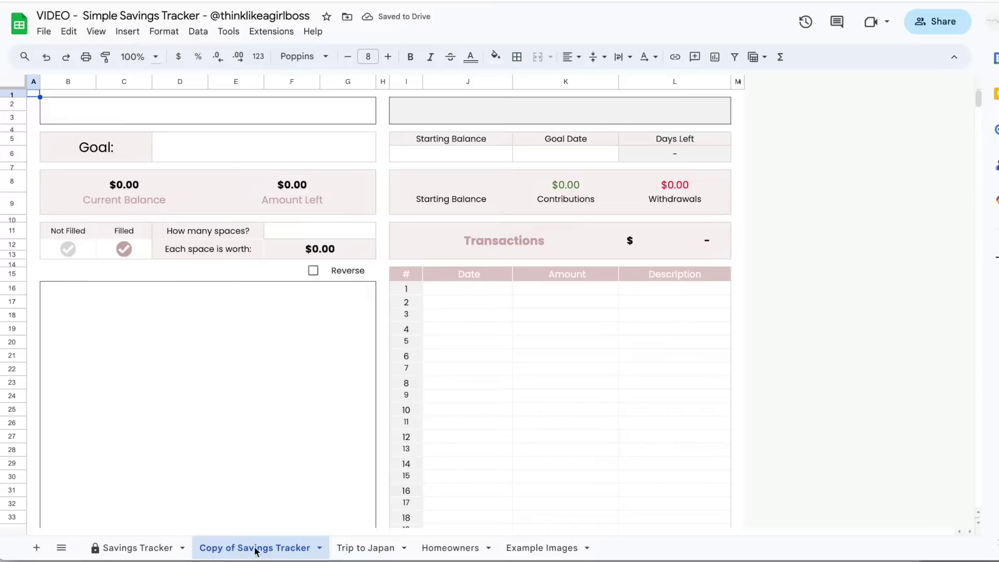
{"action": "double_click", "coordinate": [299, 550]}
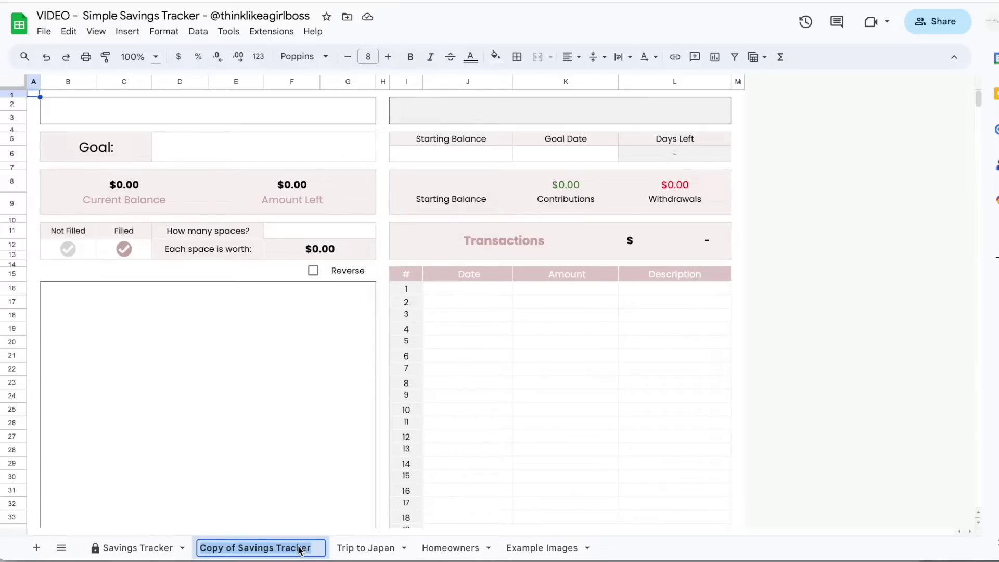
{"action": "type", "text": "Emergency Fund"}
{"action": "key", "text": "Return"}
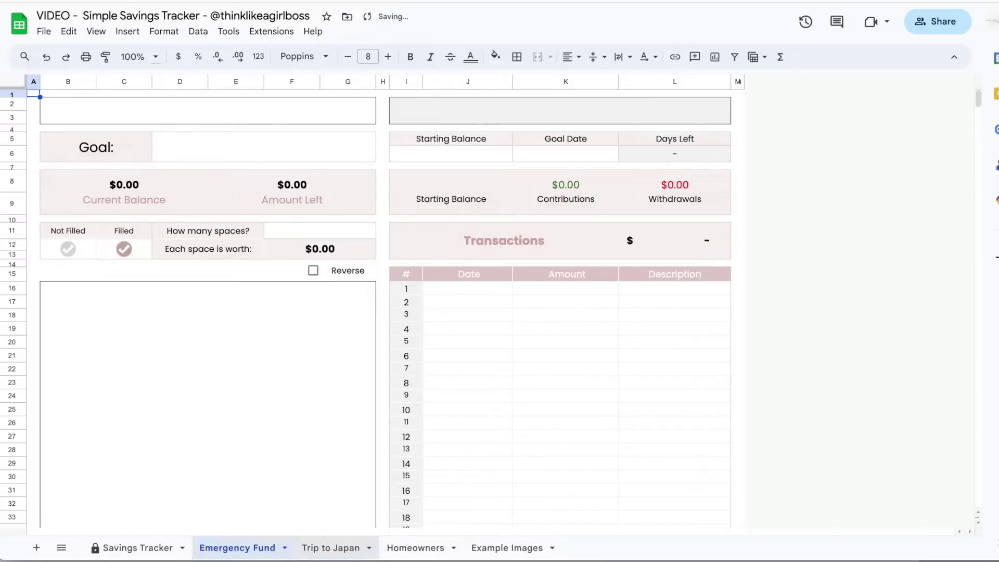
- Title the tracker 'Emergency Fund' and set its goal to $24,000
{"action": "left_click", "coordinate": [321, 117]}
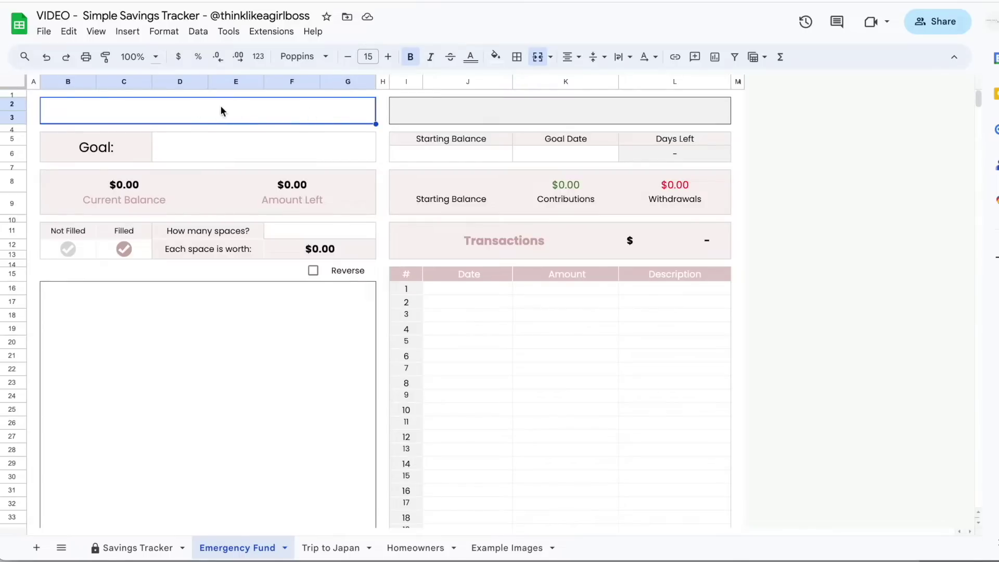
{"action": "type", "text": "Emergency"}
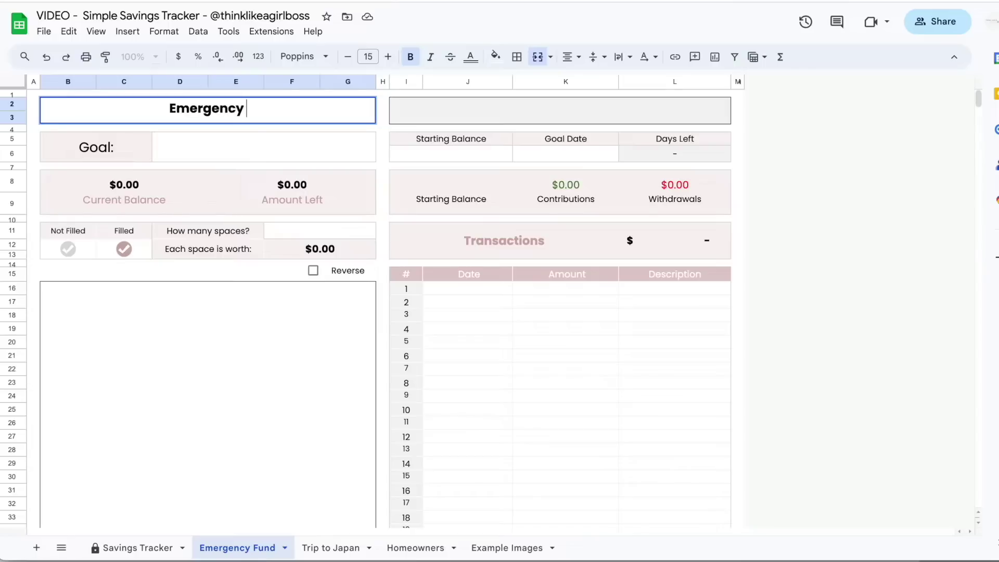
{"action": "type", "text": " Fund"}
{"action": "left_click", "coordinate": [172, 153]}
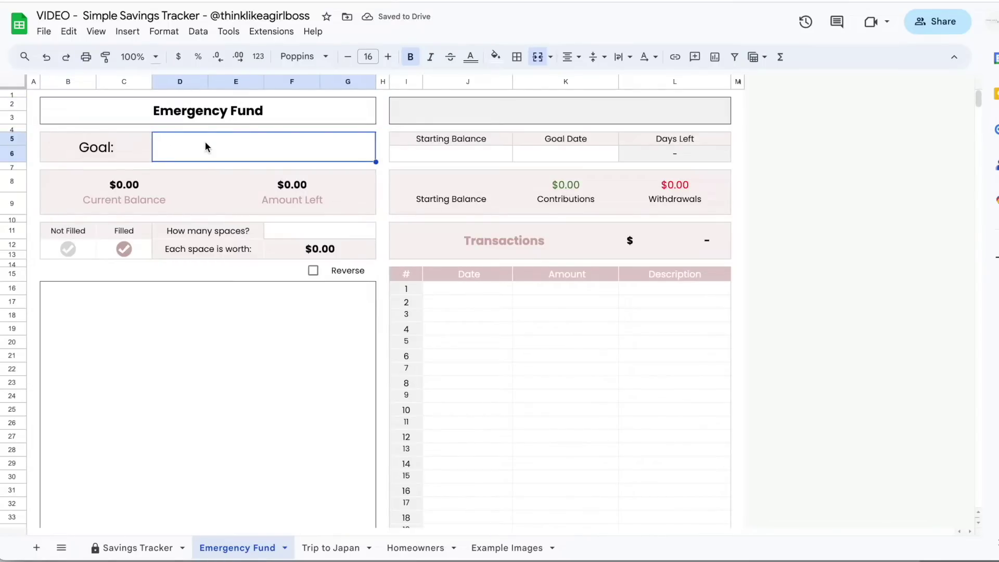
{"action": "type", "text": "24000"}
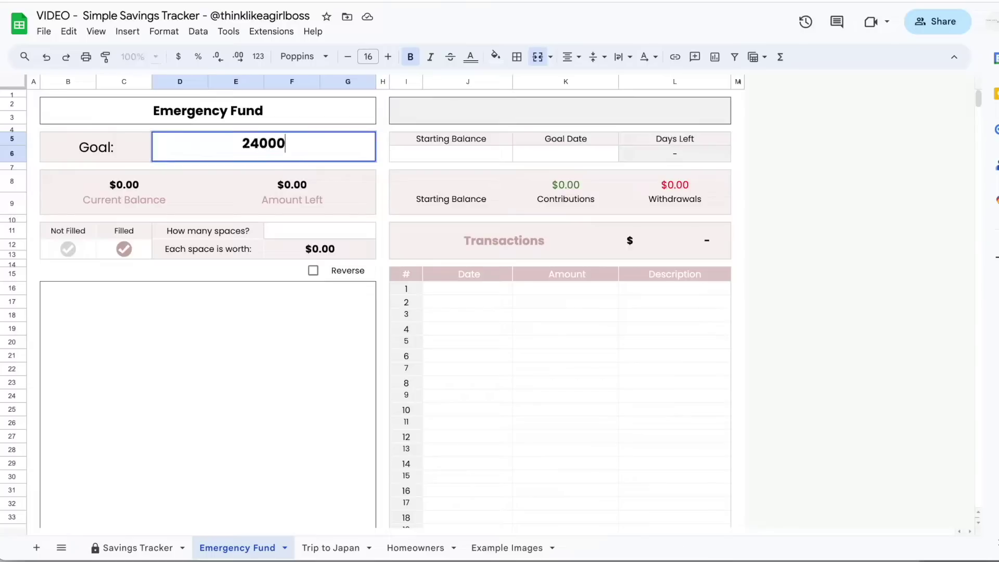
- Set How many spaces? to 24, replacing an initial 367, so each space is $1,000.00
{"action": "left_click", "coordinate": [319, 230]}
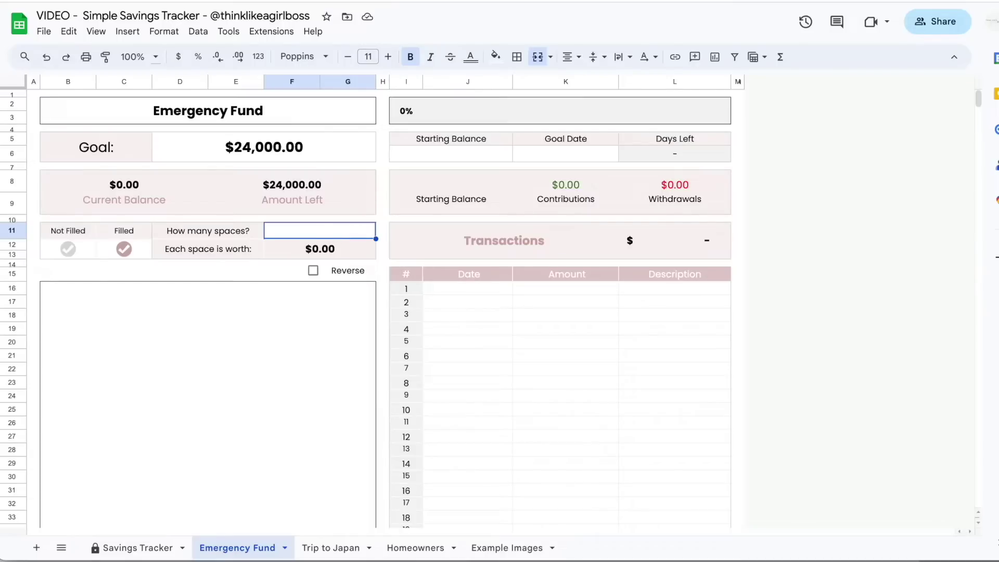
{"action": "type", "text": "367"}
{"action": "key", "text": "Return"}
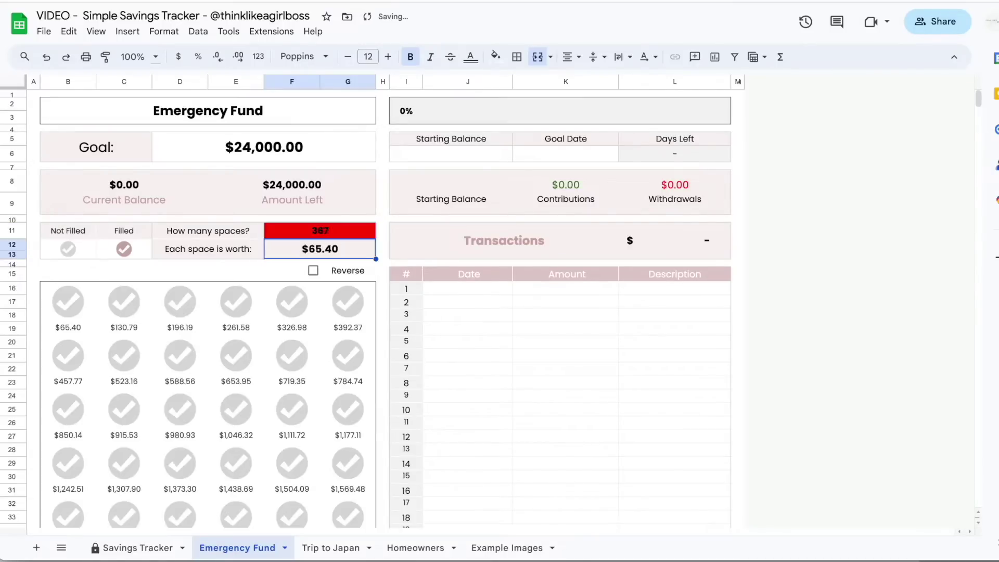
{"action": "left_click", "coordinate": [357, 230]}
{"action": "key", "text": "Delete"}
{"action": "type", "text": "24"}
{"action": "key", "text": "Return"}
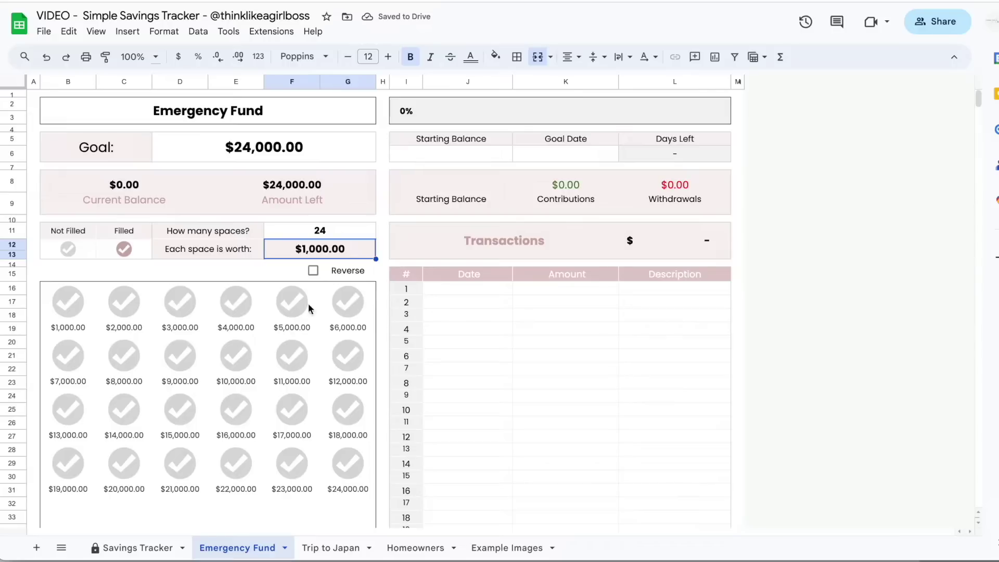
{"action": "left_click_drag", "start_coordinate": [459, 292], "coordinate": [690, 421]}
{"action": "left_click", "coordinate": [691, 331]}
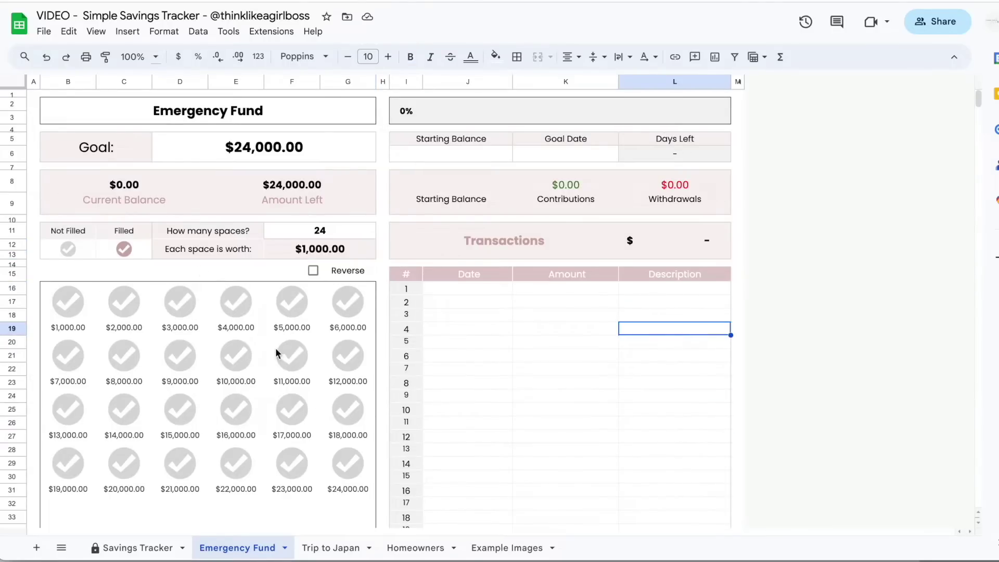
- Date the first two transactions November 21 and November 8, 2023
{"action": "left_click_drag", "start_coordinate": [93, 251], "coordinate": [149, 250]}
{"action": "left_click", "coordinate": [148, 255]}
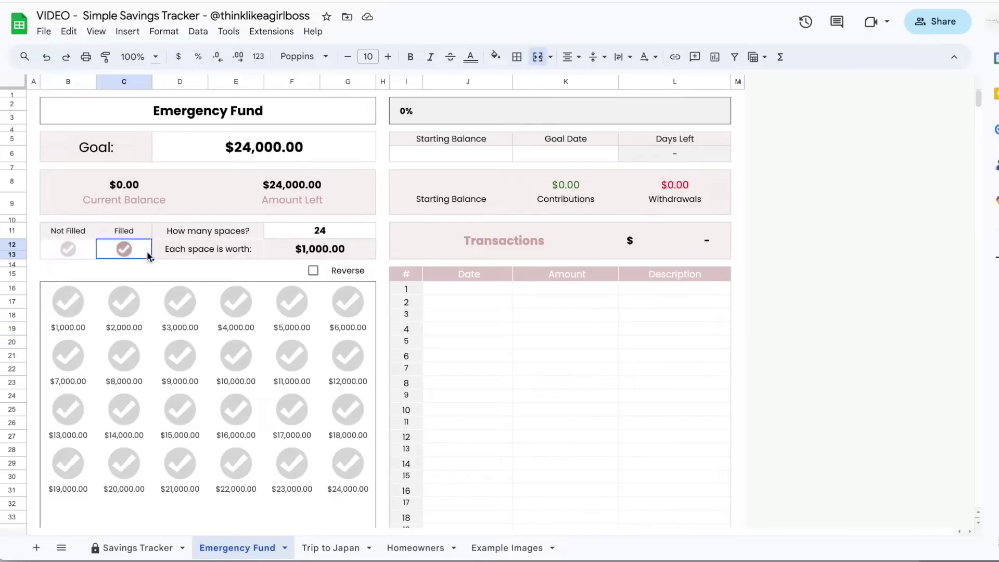
{"action": "left_click", "coordinate": [469, 293]}
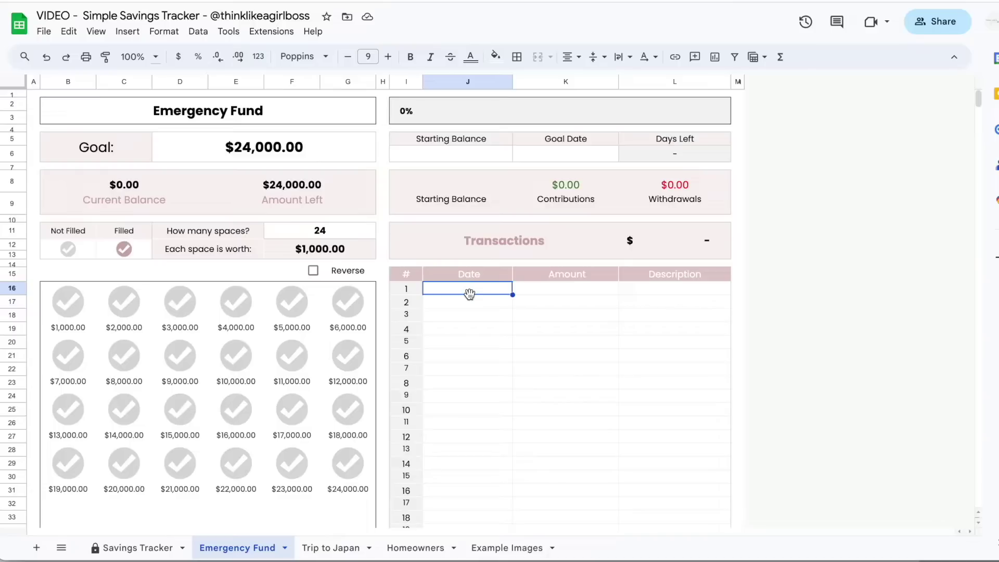
{"action": "double_click", "coordinate": [494, 290]}
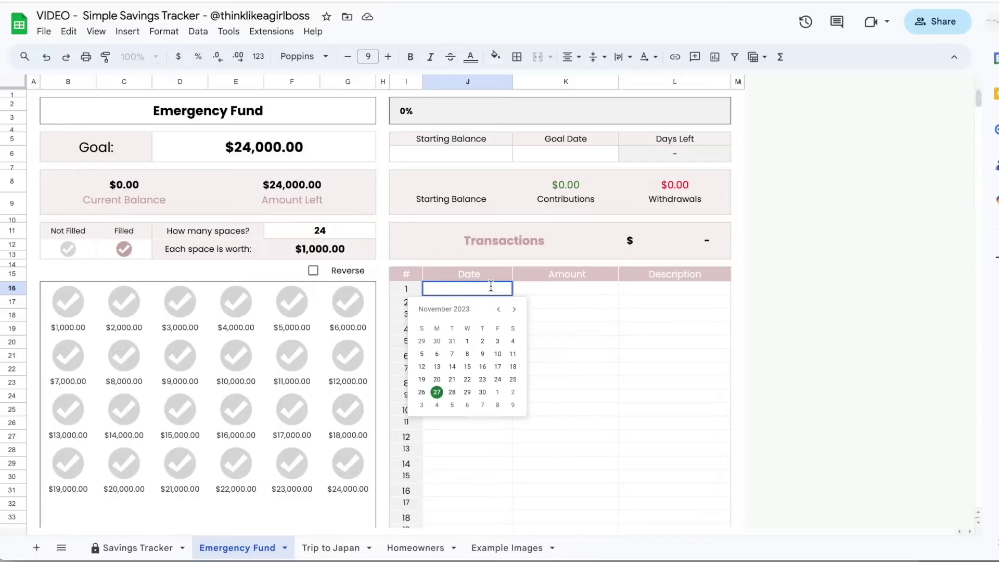
{"action": "left_click", "coordinate": [453, 379]}
{"action": "double_click", "coordinate": [470, 290]}
{"action": "left_click", "coordinate": [553, 303]}
{"action": "double_click", "coordinate": [490, 303]}
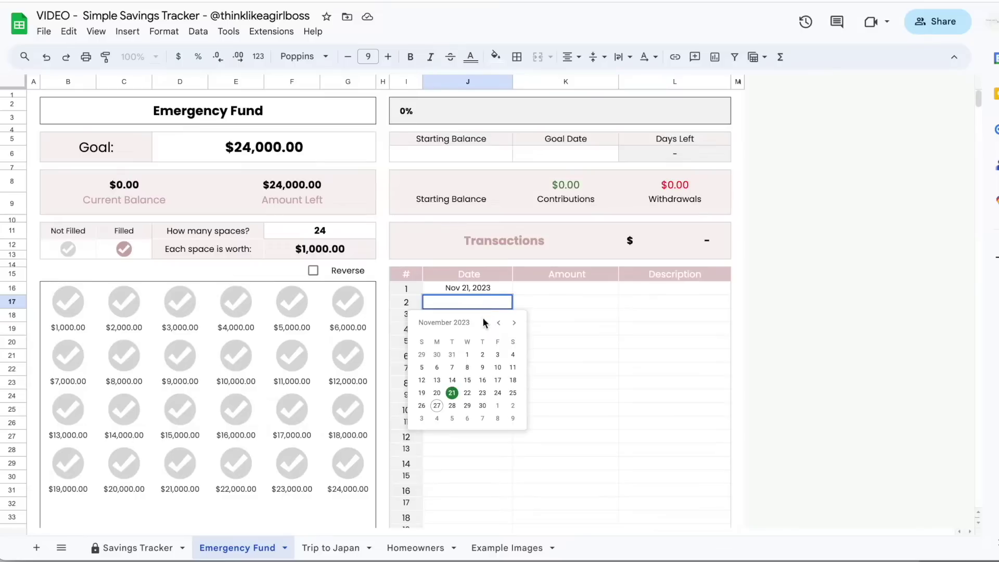
{"action": "left_click", "coordinate": [467, 367]}
- Enter $1,000 and $500 as the first two transaction amounts
{"action": "left_click", "coordinate": [532, 289]}
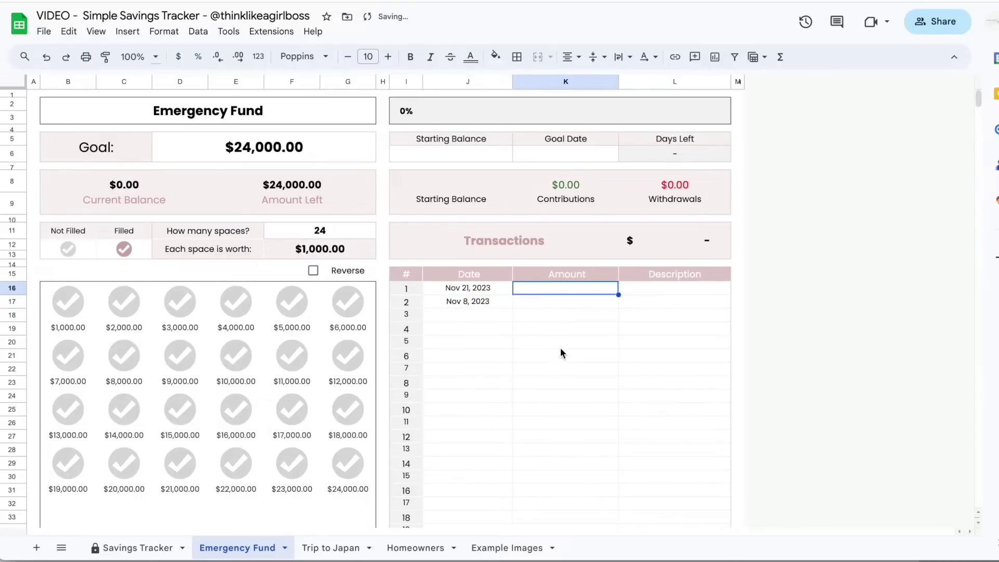
{"action": "type", "text": "1000"}
{"action": "key", "text": "Return"}
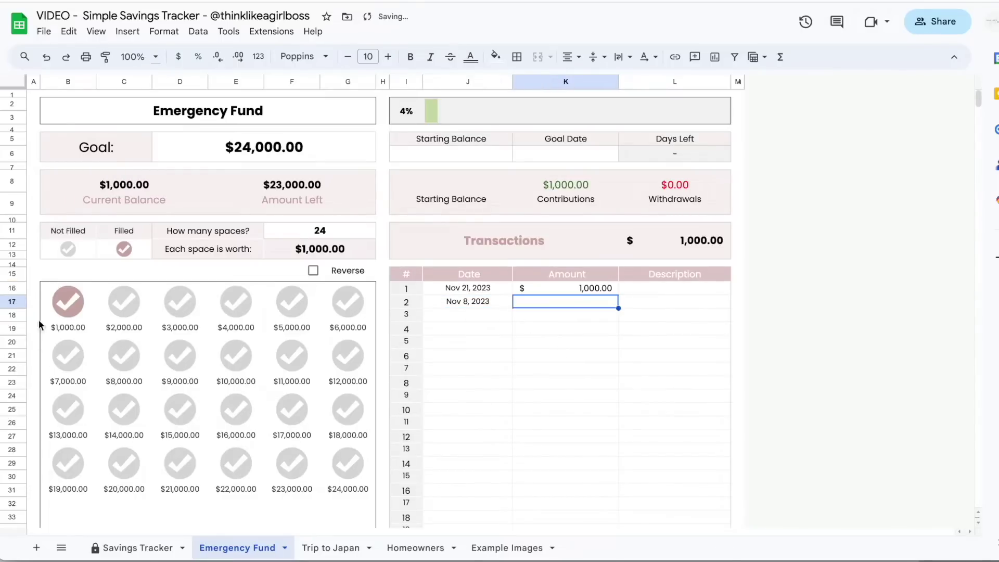
{"action": "left_click", "coordinate": [131, 193]}
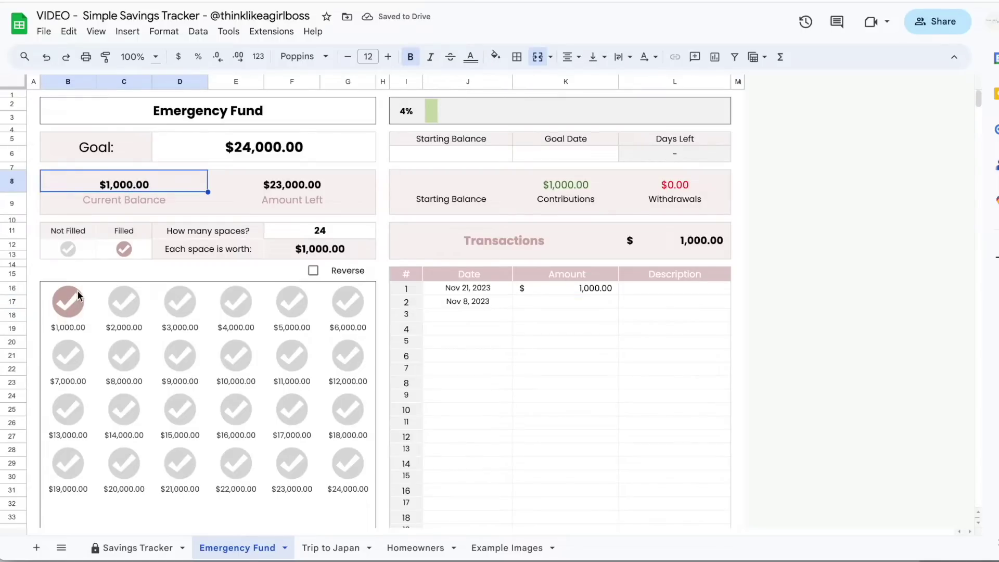
{"action": "left_click", "coordinate": [536, 301]}
{"action": "type", "text": "500"}
{"action": "key", "text": "Return"}
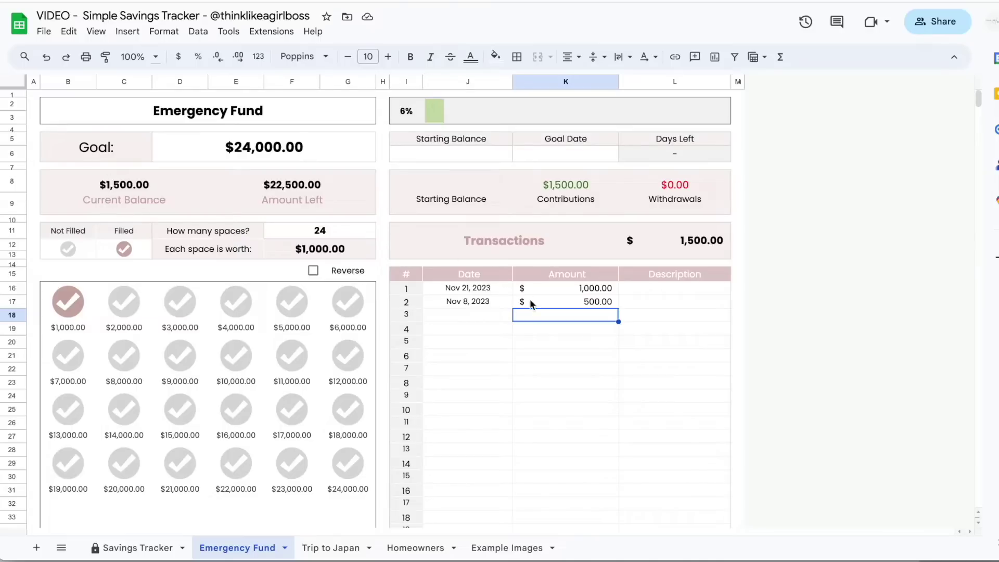
- Add a $500 deposit dated November 9, 2023 and turn on Reverse
{"action": "double_click", "coordinate": [473, 314]}
{"action": "left_click", "coordinate": [483, 380]}
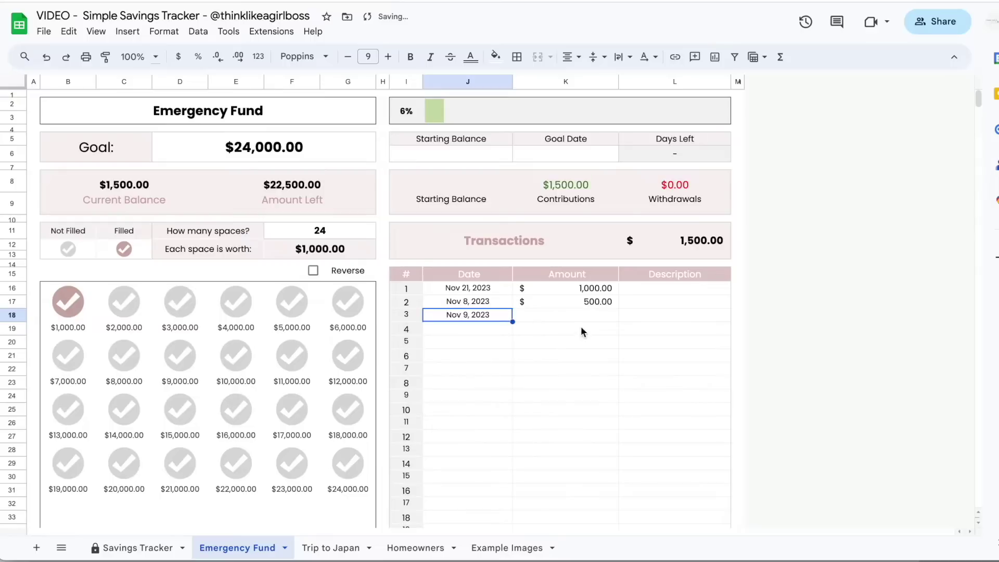
{"action": "left_click", "coordinate": [581, 313]}
{"action": "type", "text": "500"}
{"action": "key", "text": "Return"}
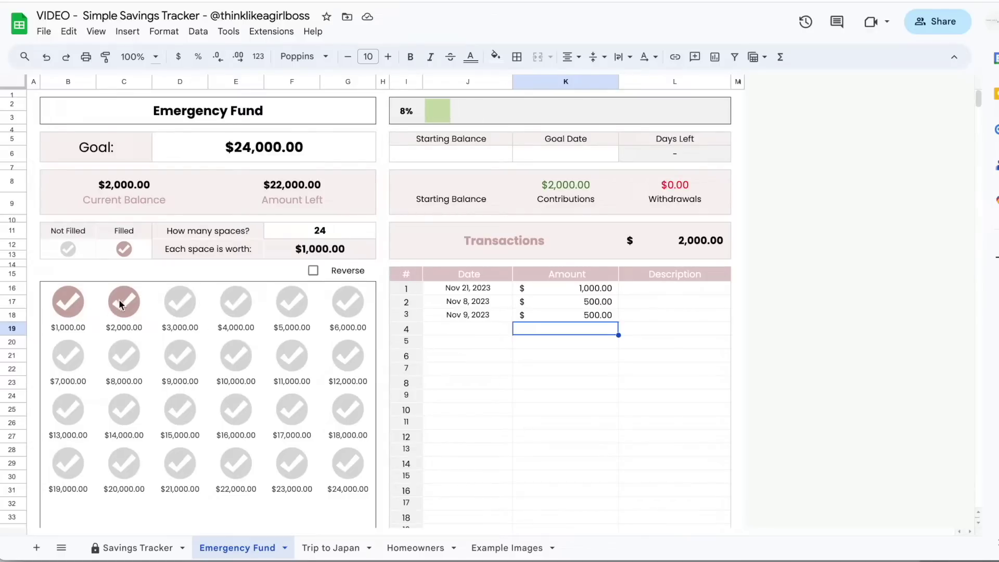
{"action": "left_click", "coordinate": [313, 271]}
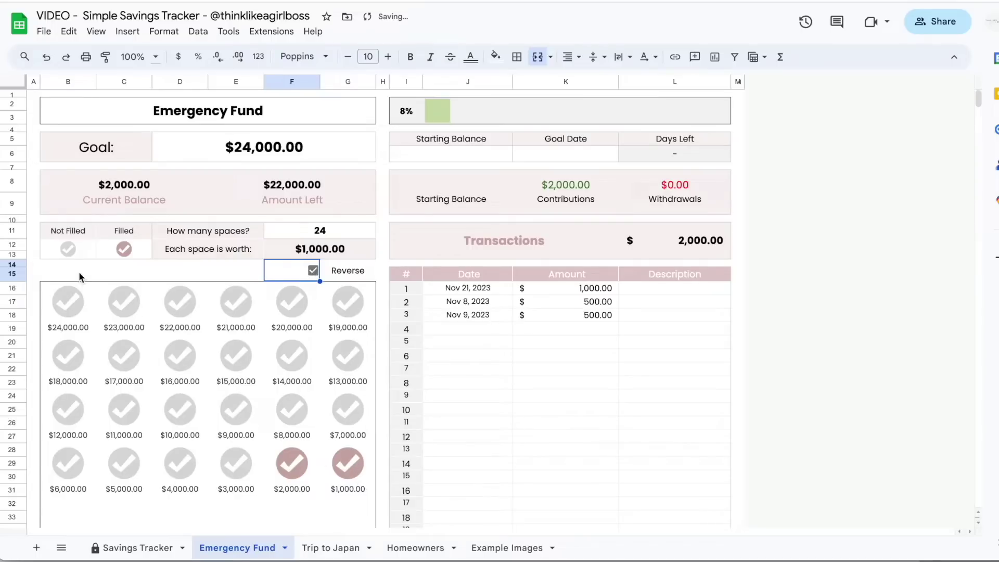
{"action": "left_click", "coordinate": [314, 270]}
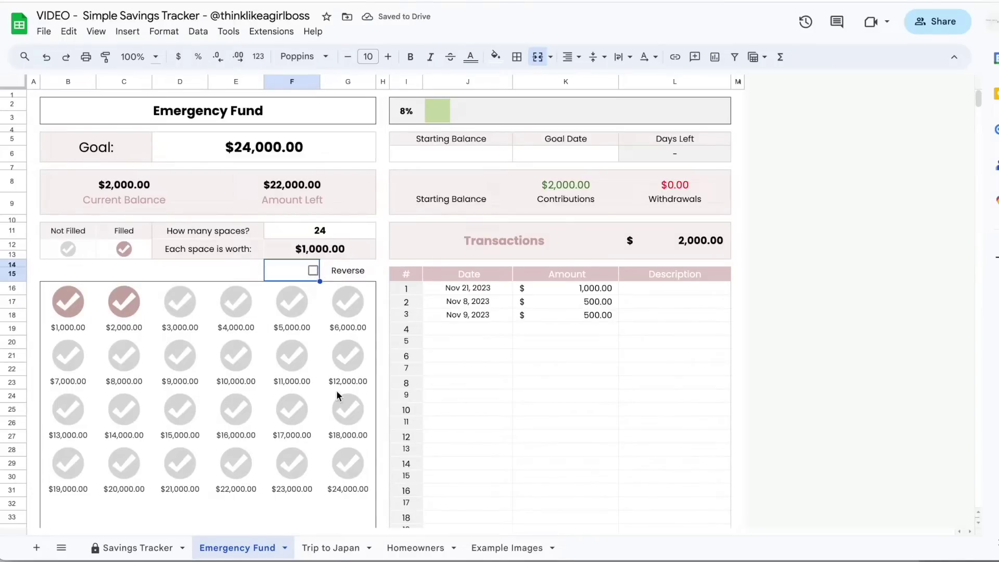
{"action": "left_click", "coordinate": [553, 426]}
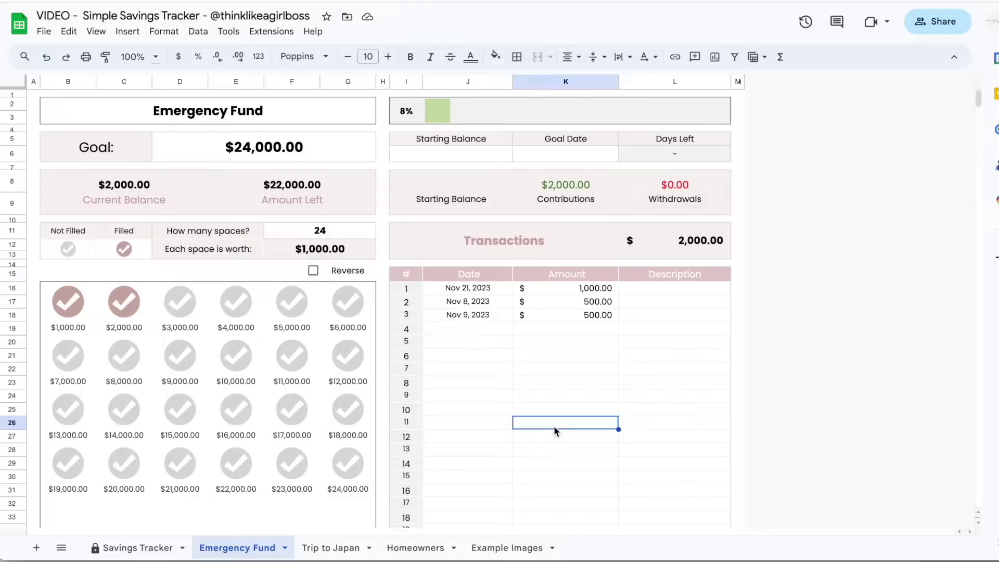
{"action": "left_click", "coordinate": [363, 113]}
{"action": "left_click", "coordinate": [341, 143]}
{"action": "left_click", "coordinate": [340, 234]}
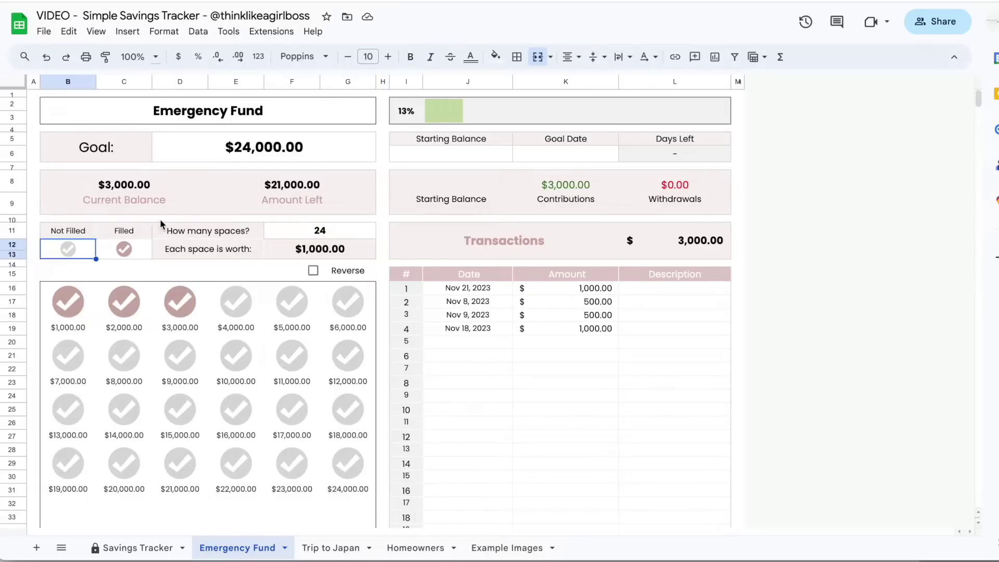
- Review the $3,000.00 current balance, the Amount sum, $21,000.00 left and the $24,000.00 goal
{"action": "left_click", "coordinate": [141, 190]}
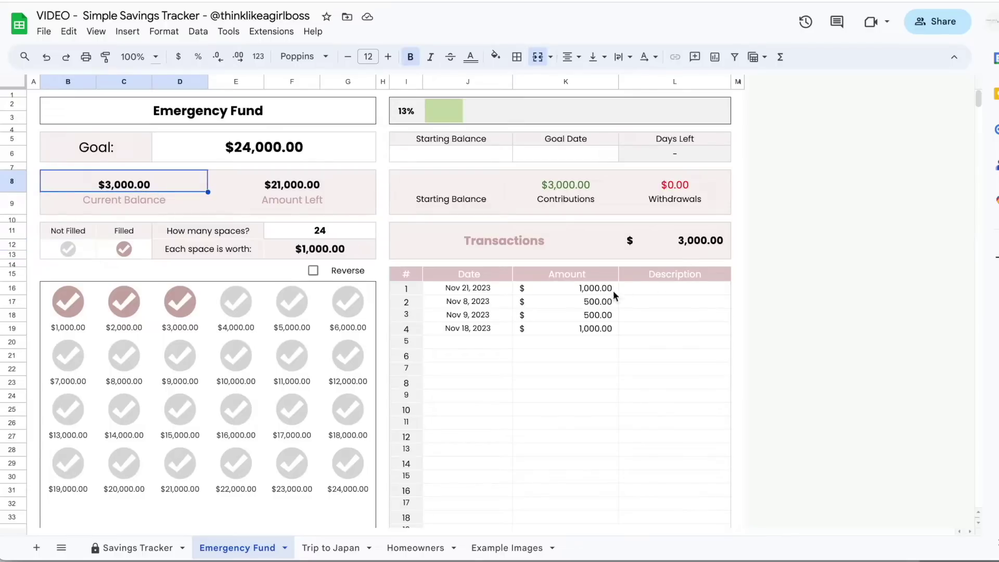
{"action": "left_click_drag", "start_coordinate": [594, 288], "coordinate": [594, 330]}
{"action": "left_click", "coordinate": [596, 408]}
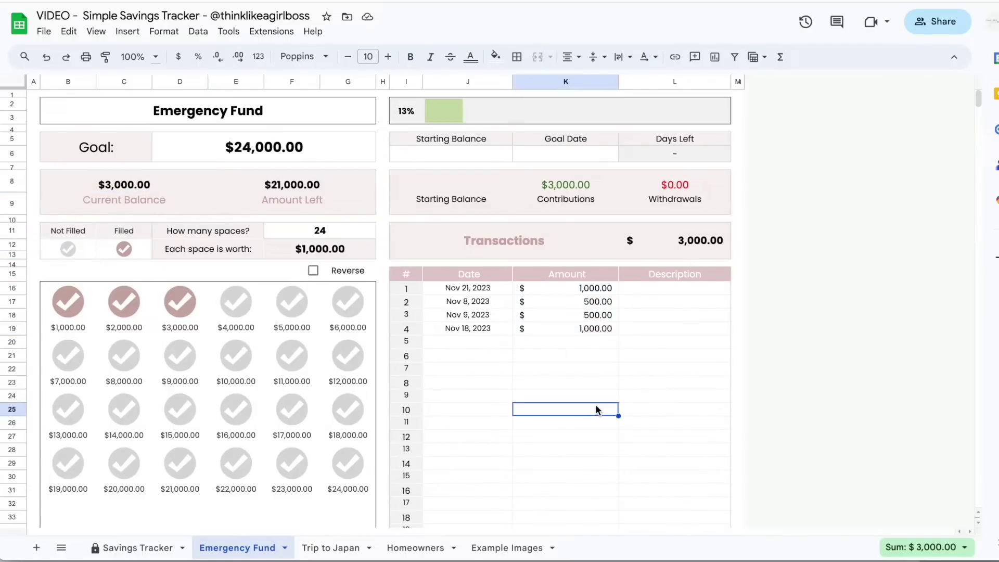
{"action": "left_click", "coordinate": [300, 188]}
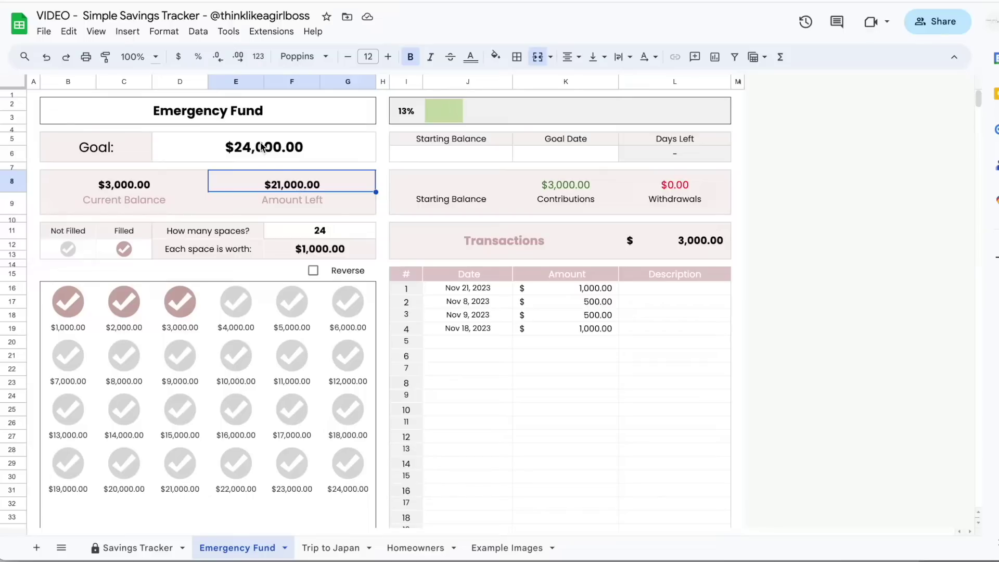
{"action": "left_click", "coordinate": [202, 155]}
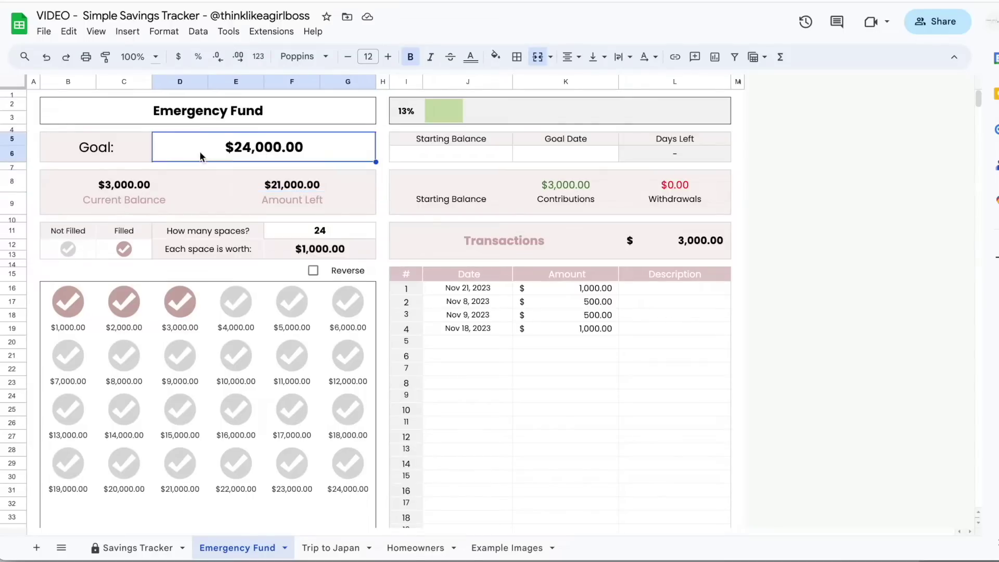
{"action": "left_click", "coordinate": [133, 186]}
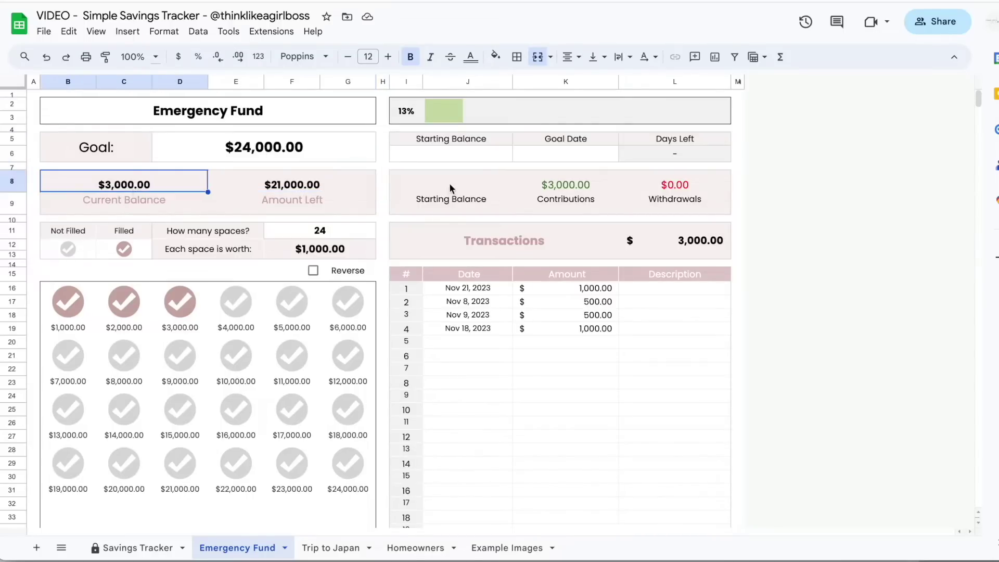
{"action": "left_click", "coordinate": [478, 155]}
{"action": "left_click", "coordinate": [548, 151]}
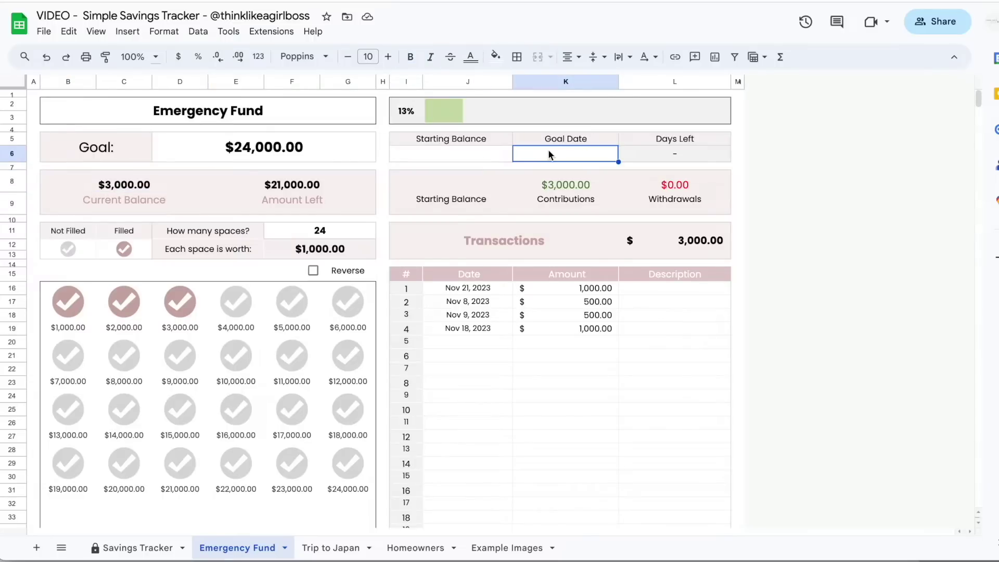
{"action": "left_click", "coordinate": [478, 154]}
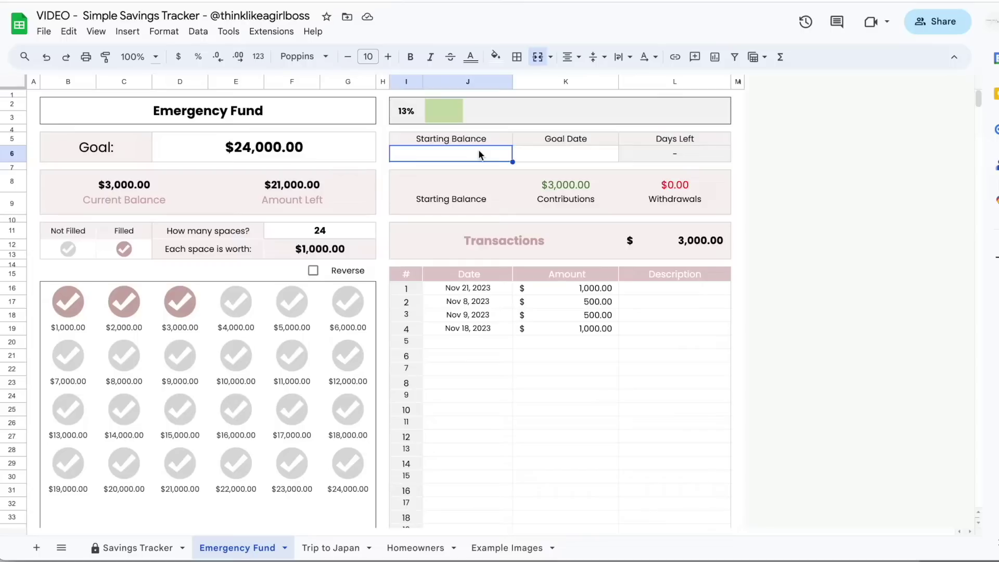
- Enter a $1,000 starting balance, raising the current balance to $4,000.00
{"action": "type", "text": "1000"}
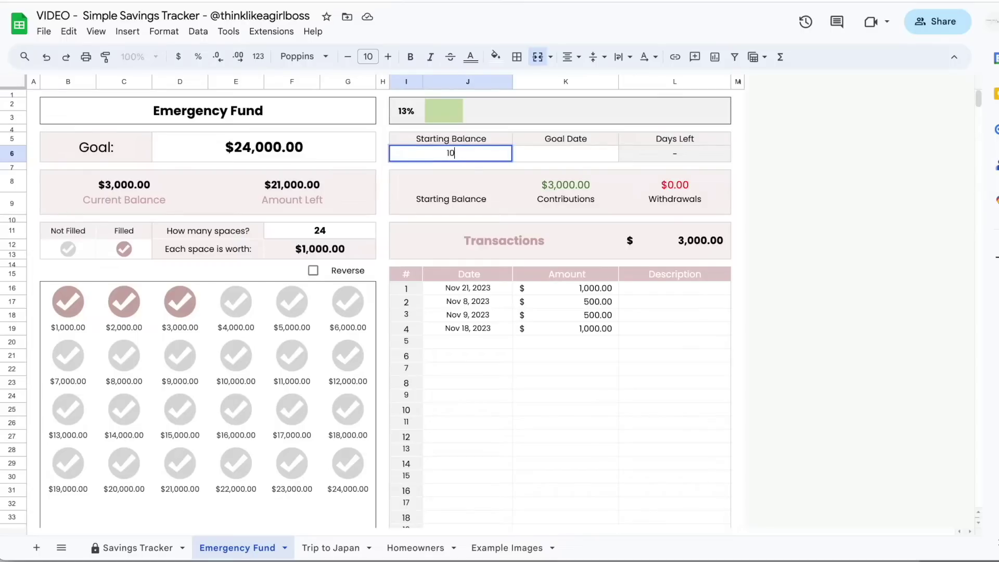
{"action": "key", "text": "Return"}
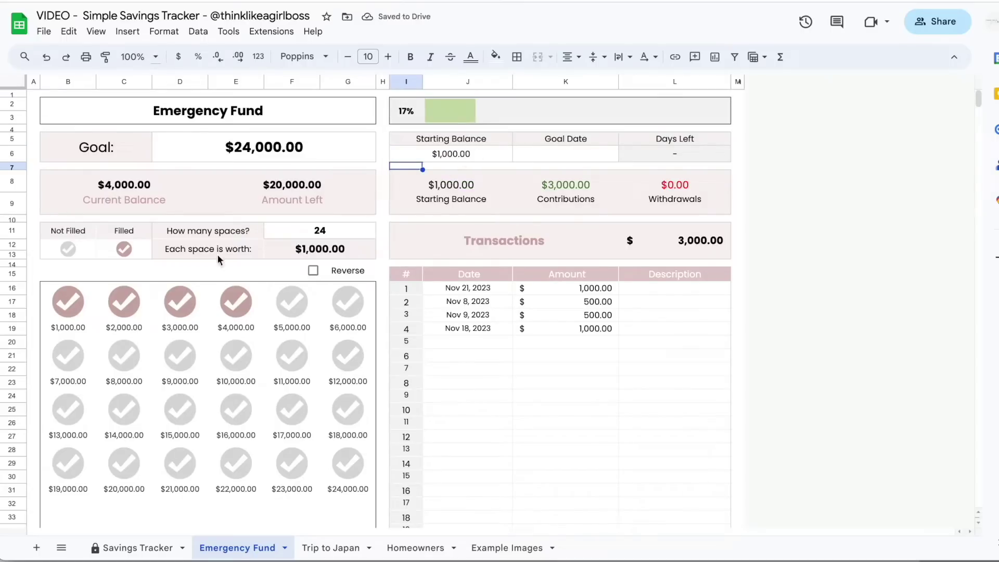
{"action": "left_click", "coordinate": [130, 183]}
{"action": "left_click_drag", "start_coordinate": [567, 286], "coordinate": [567, 325]}
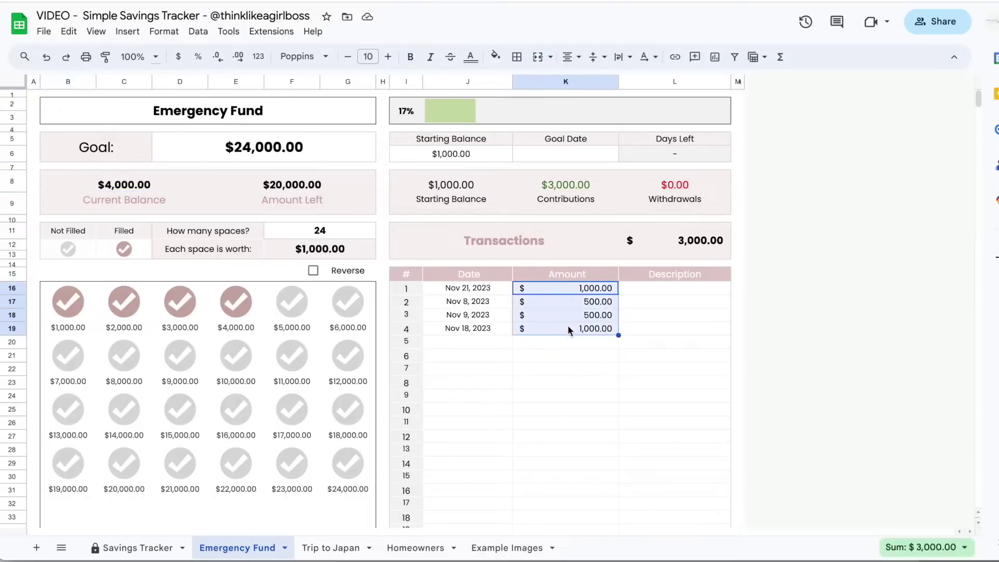
- Check the Starting Balance, Current Balance, Contributions and Withdrawals totals
{"action": "left_click", "coordinate": [439, 183]}
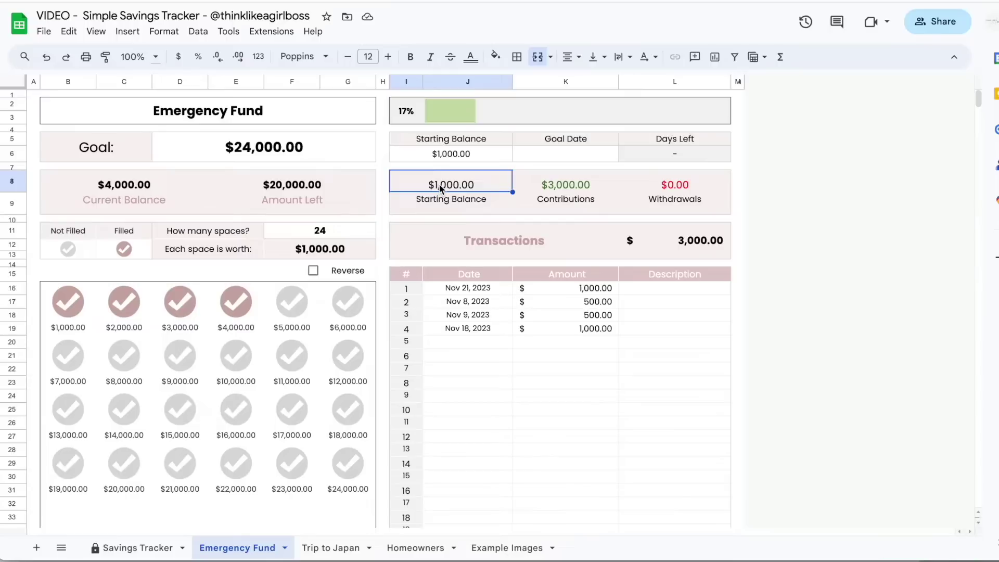
{"action": "left_click", "coordinate": [123, 185]}
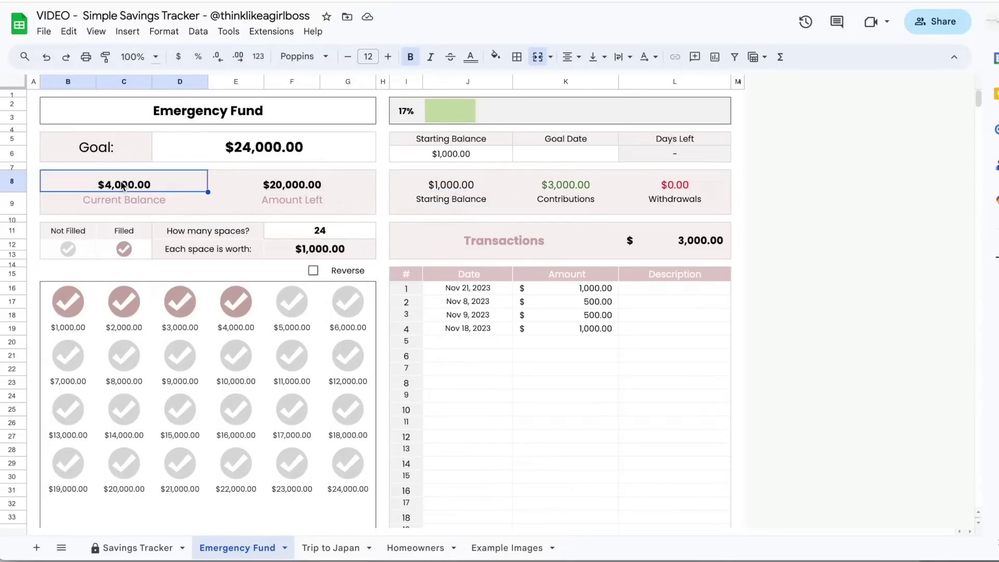
{"action": "left_click", "coordinate": [574, 183]}
{"action": "key", "text": "Right"}
{"action": "key", "text": "Left"}
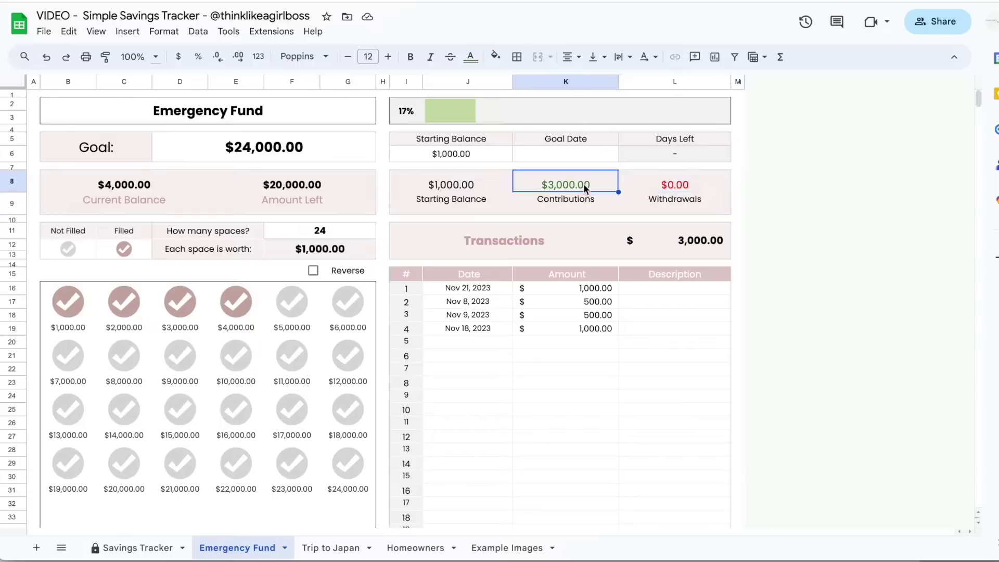
{"action": "left_click", "coordinate": [682, 183]}
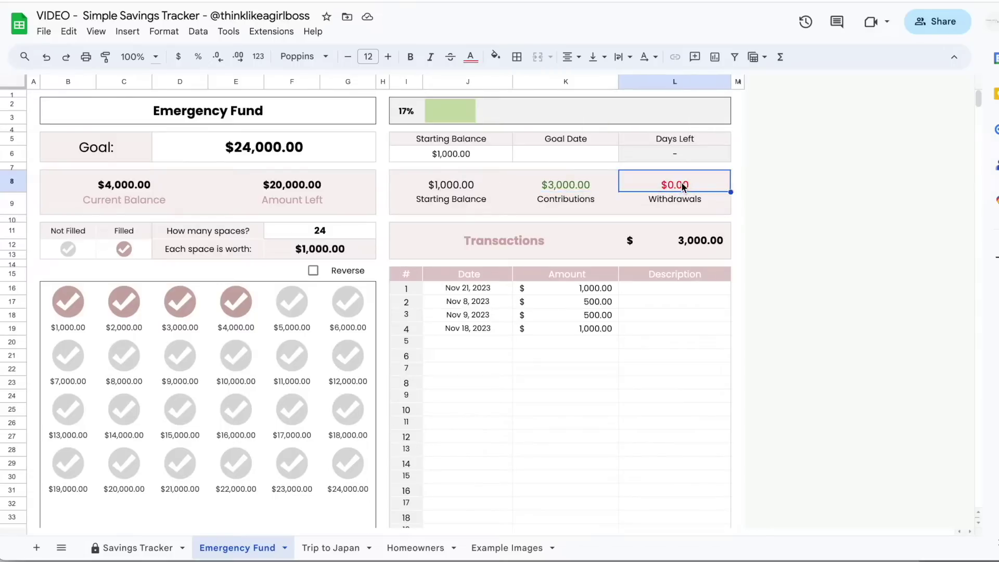
- Log -$500 withdrawals dated November 23 and November 24, 2023 in rows 5 and 6
{"action": "double_click", "coordinate": [488, 339]}
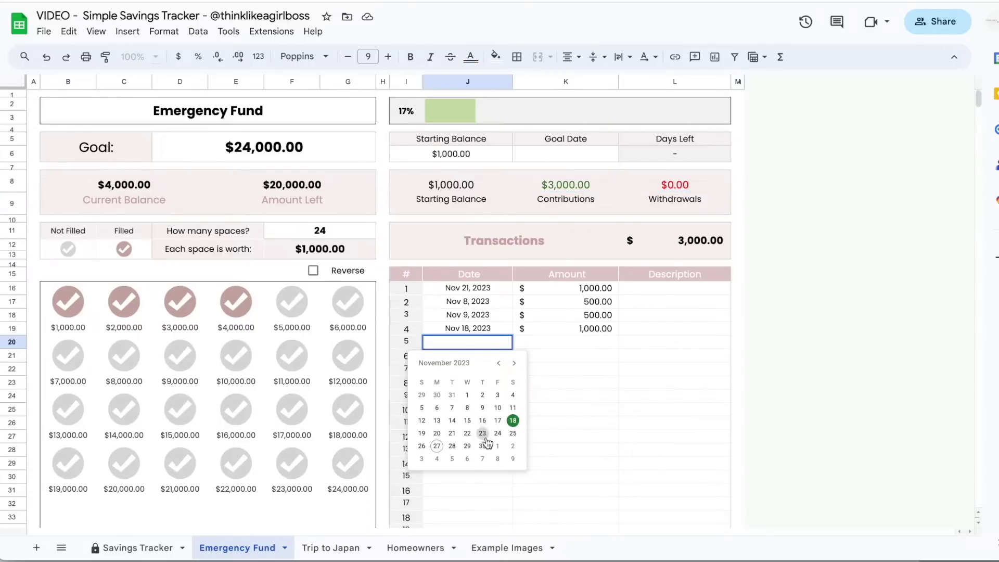
{"action": "left_click", "coordinate": [487, 442]}
{"action": "left_click", "coordinate": [552, 339]}
{"action": "type", "text": "-500"}
{"action": "key", "text": "Return"}
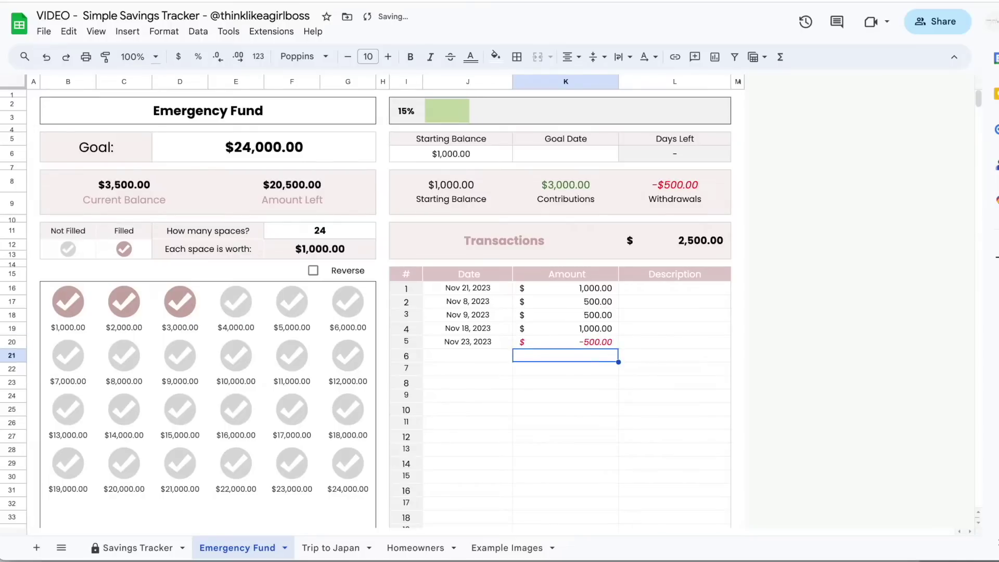
{"action": "double_click", "coordinate": [456, 355]}
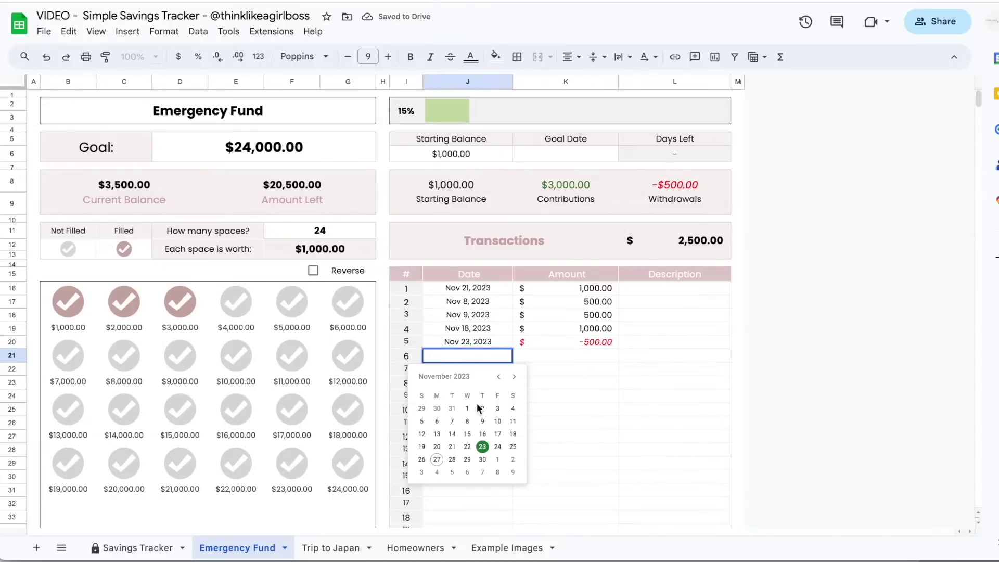
{"action": "left_click", "coordinate": [501, 446]}
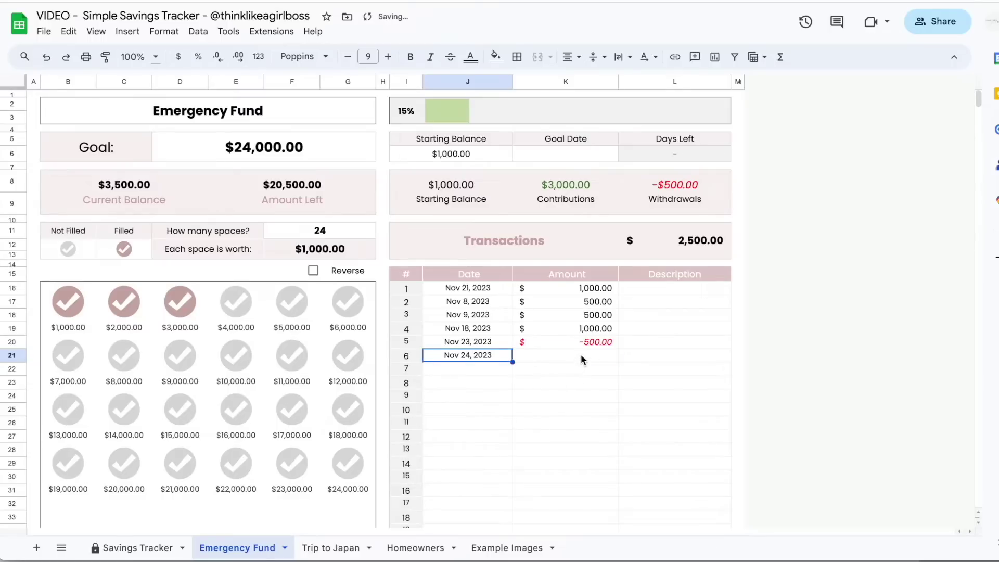
{"action": "left_click", "coordinate": [580, 354]}
{"action": "type", "text": "-500"}
{"action": "key", "text": "Return"}
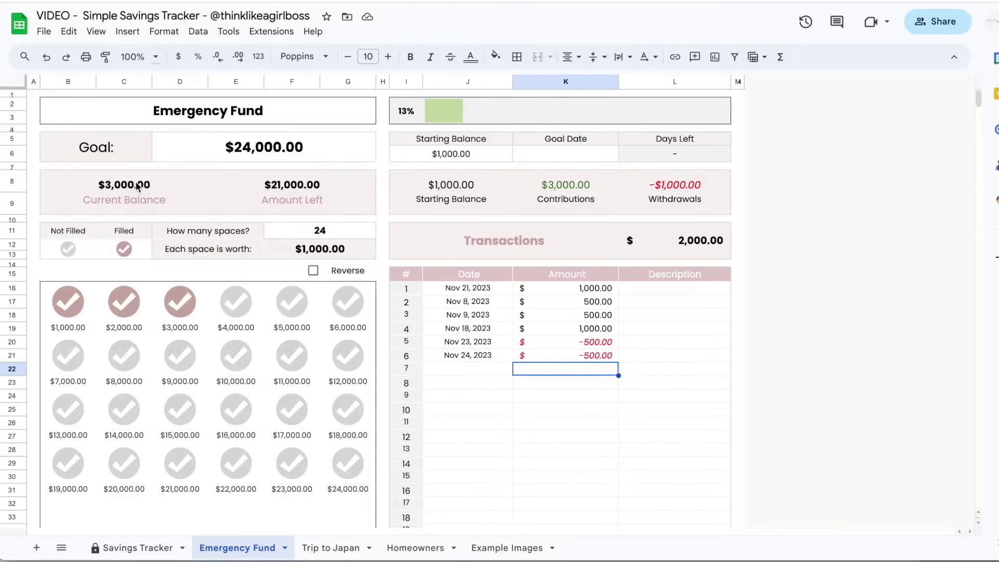
- Set the Emergency Fund Goal Date to January 24, 2024 and check the Days Left count
{"action": "double_click", "coordinate": [572, 153]}
{"action": "left_click", "coordinate": [612, 174]}
{"action": "left_click", "coordinate": [612, 174]}
{"action": "left_click", "coordinate": [565, 244]}
{"action": "left_click", "coordinate": [697, 154]}
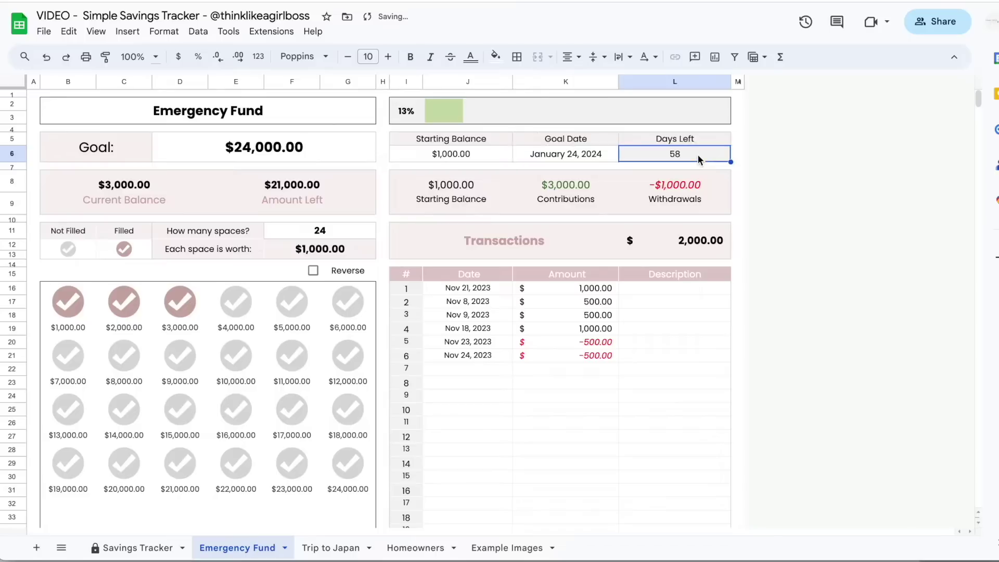
{"action": "left_click", "coordinate": [676, 356]}
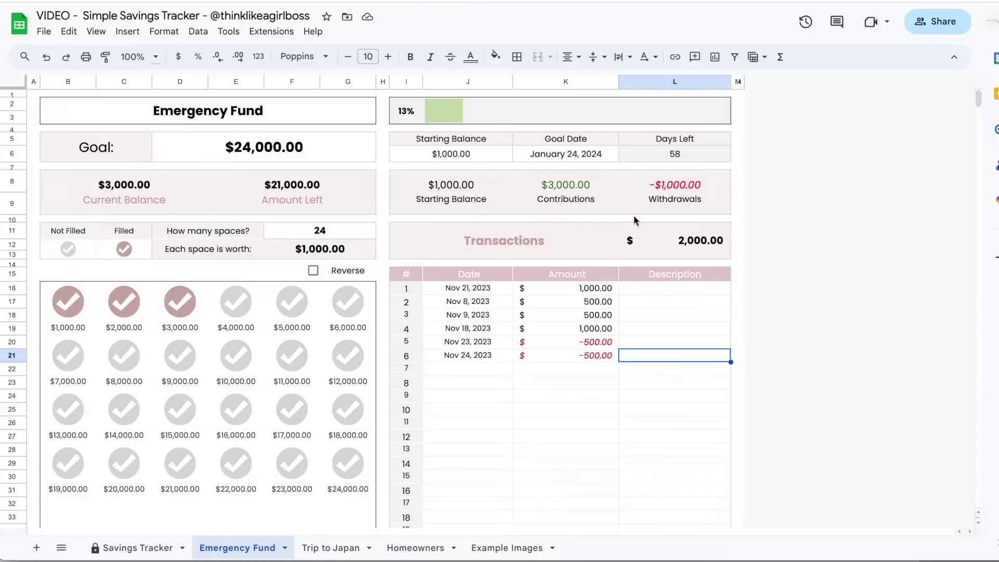
- Change the Goal Date to November 28, 2023 instead
{"action": "double_click", "coordinate": [577, 153]}
{"action": "scroll", "coordinate": [551, 256], "scroll_direction": "up", "scroll_amount": 2}
{"action": "left_click", "coordinate": [550, 258]}
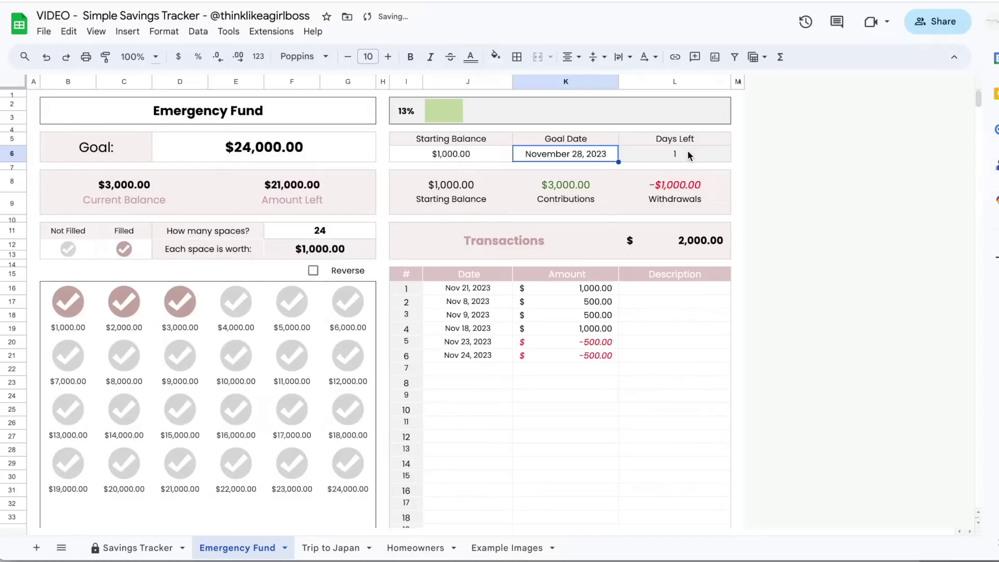
{"action": "left_click", "coordinate": [674, 328]}
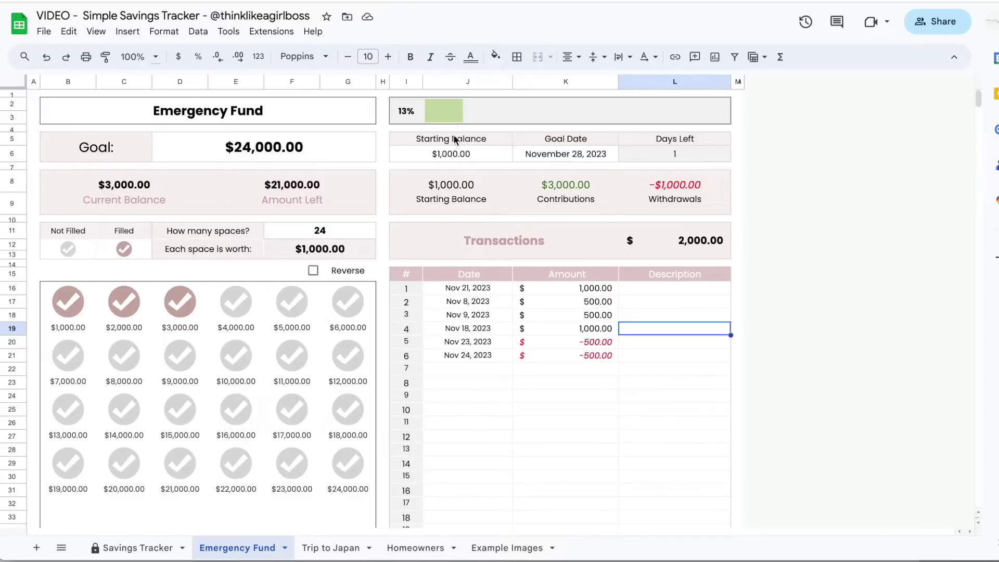
- Log a 2,000 contribution dated Nov 27, 2023 in transaction row 7
{"action": "double_click", "coordinate": [468, 372]}
{"action": "left_click", "coordinate": [437, 474]}
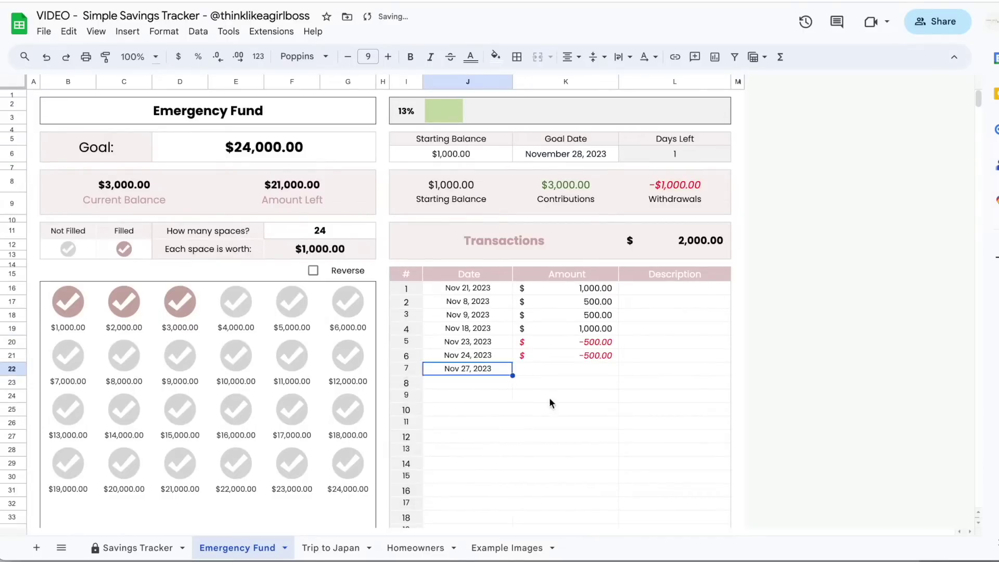
{"action": "left_click", "coordinate": [545, 366]}
{"action": "type", "text": "2000"}
{"action": "key", "text": "Return"}
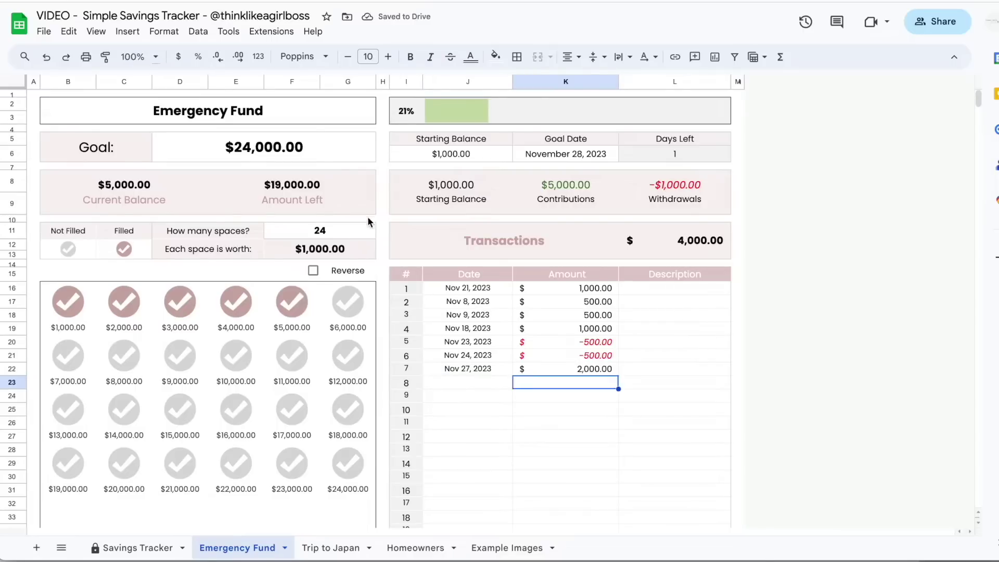
- Change How many spaces? from 24 to 12
{"action": "left_click", "coordinate": [346, 230]}
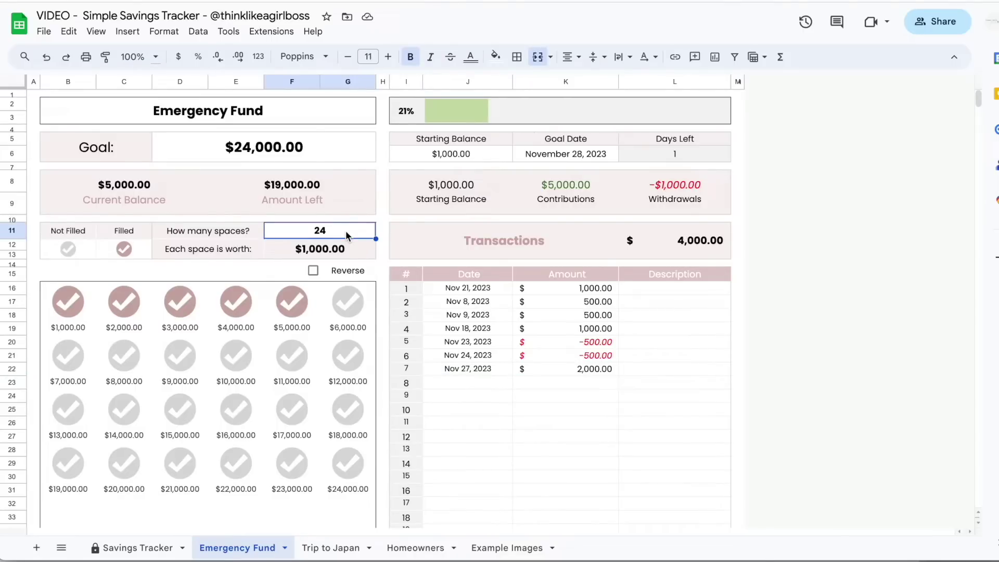
{"action": "type", "text": "12"}
{"action": "key", "text": "Return"}
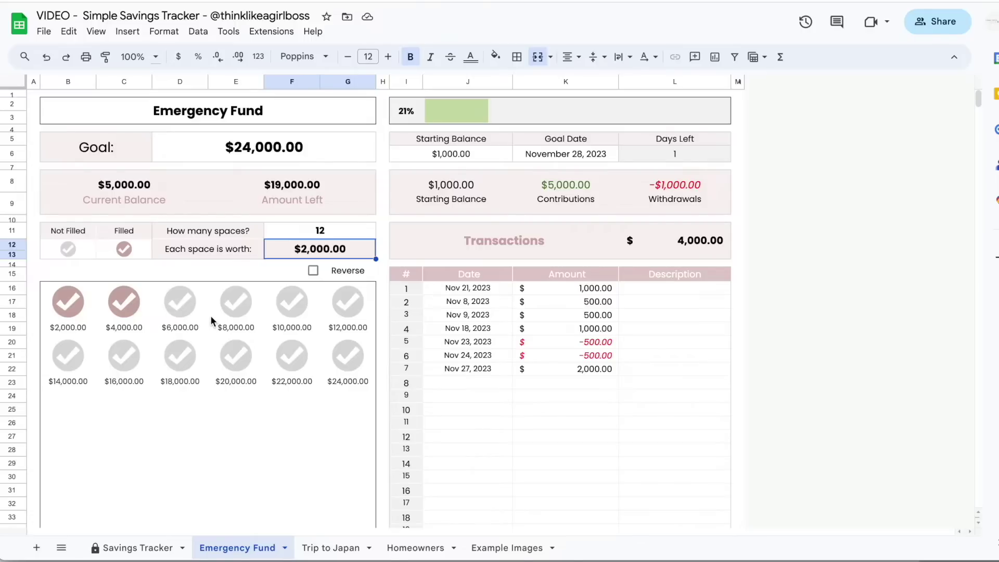
{"action": "left_click", "coordinate": [603, 371]}
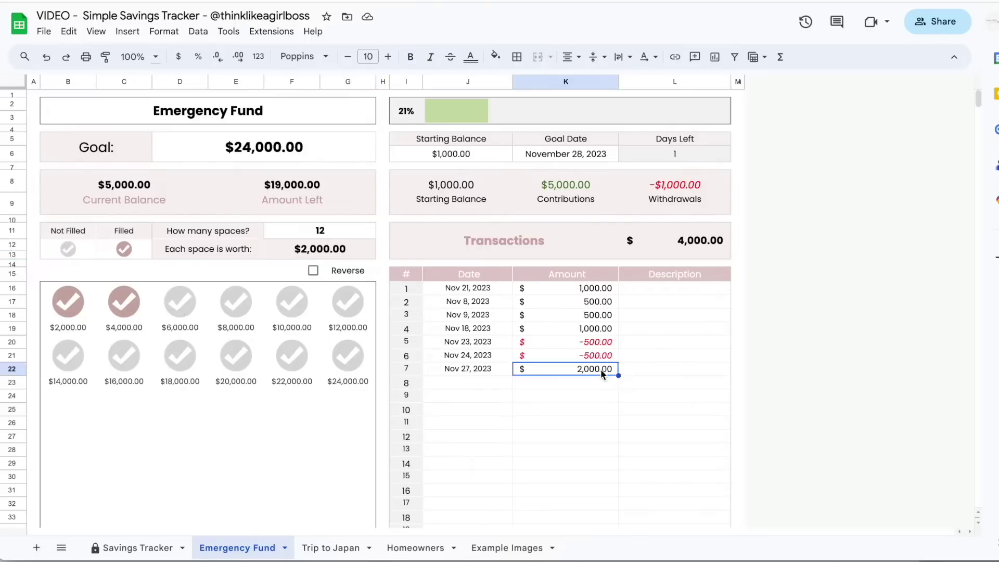
- Overwrite row 7's amount with 3,000
{"action": "type", "text": "3,000"}
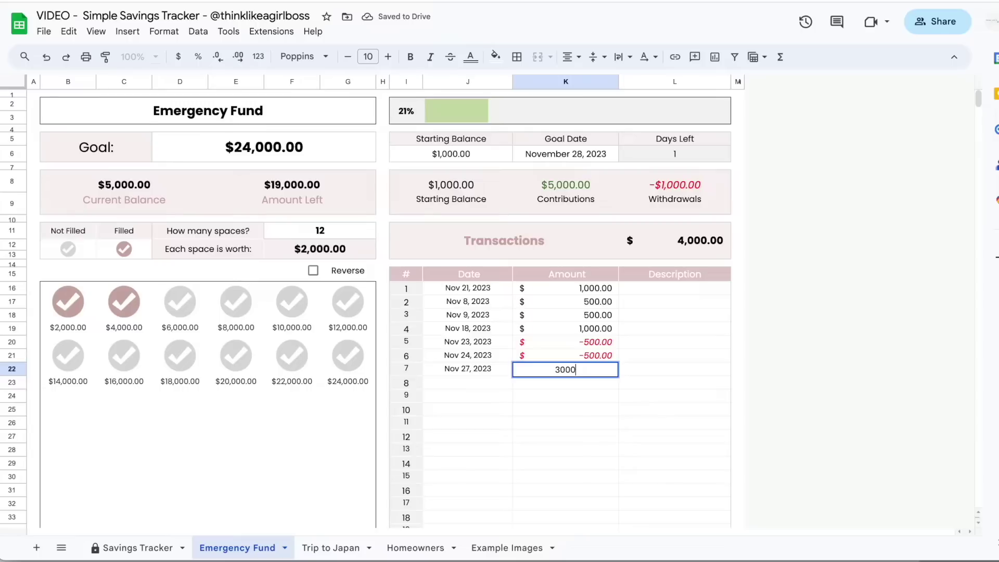
{"action": "key", "text": "Return"}
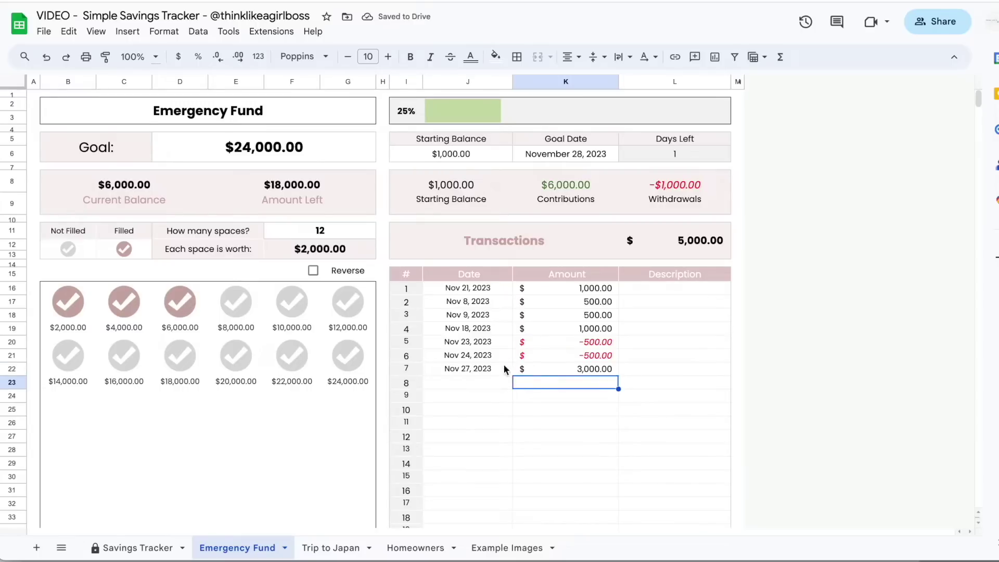
{"action": "left_click", "coordinate": [538, 370]}
- Log an 18,000 deposit dated Nov 30, 2023 in transaction row 8
{"action": "double_click", "coordinate": [475, 382]}
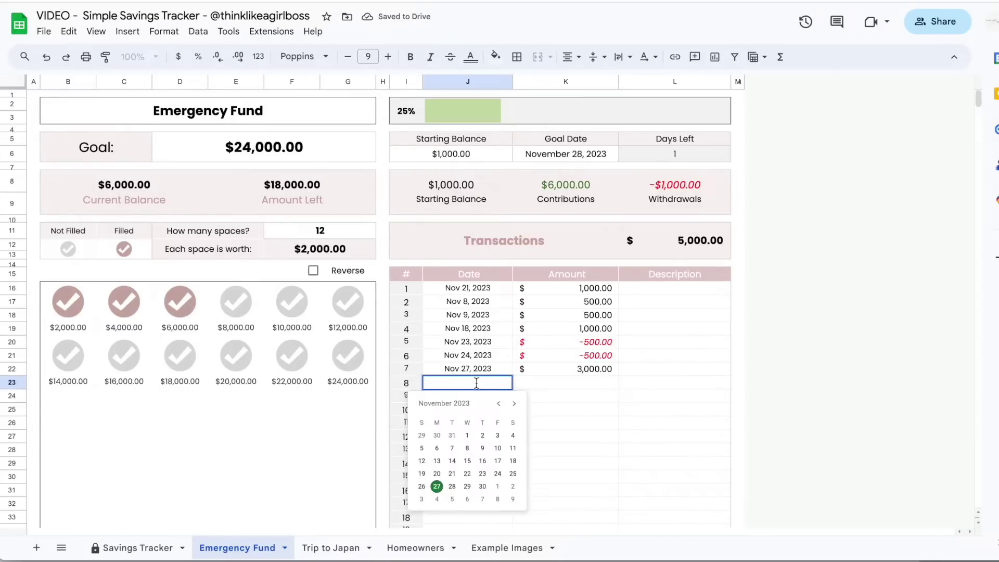
{"action": "left_click", "coordinate": [480, 492]}
{"action": "left_click", "coordinate": [313, 190]}
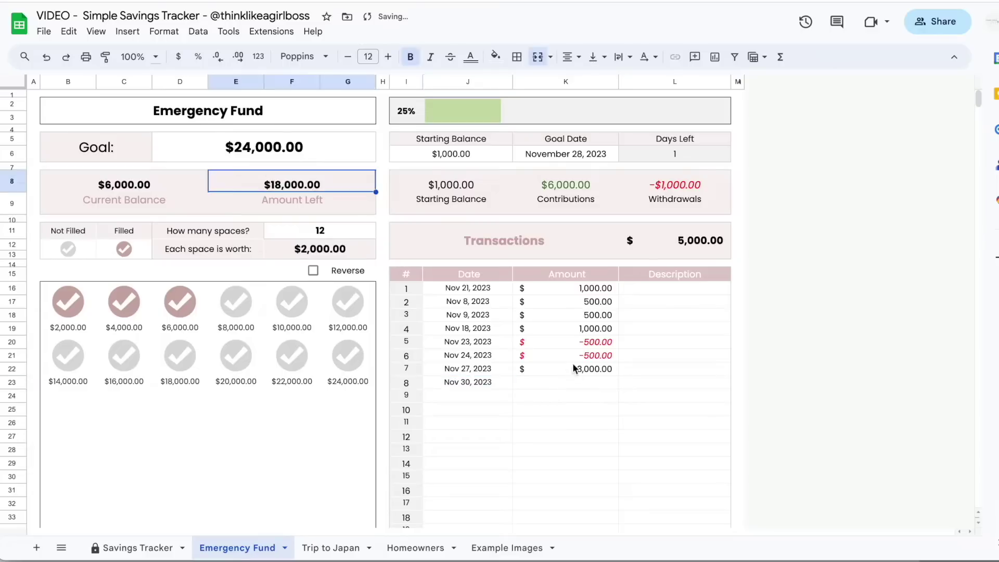
{"action": "left_click", "coordinate": [560, 384]}
{"action": "type", "text": "18,000"}
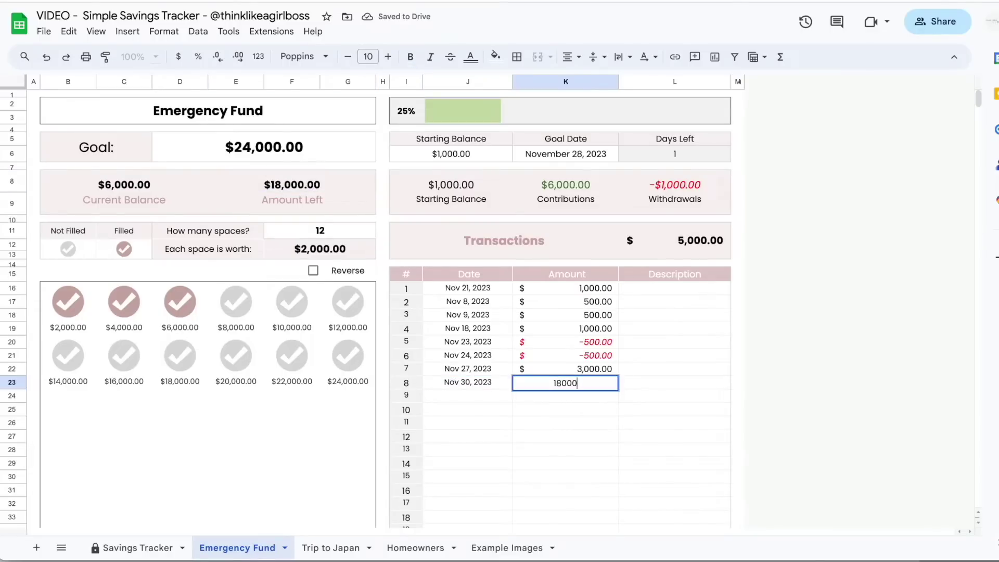
{"action": "key", "text": "Return"}
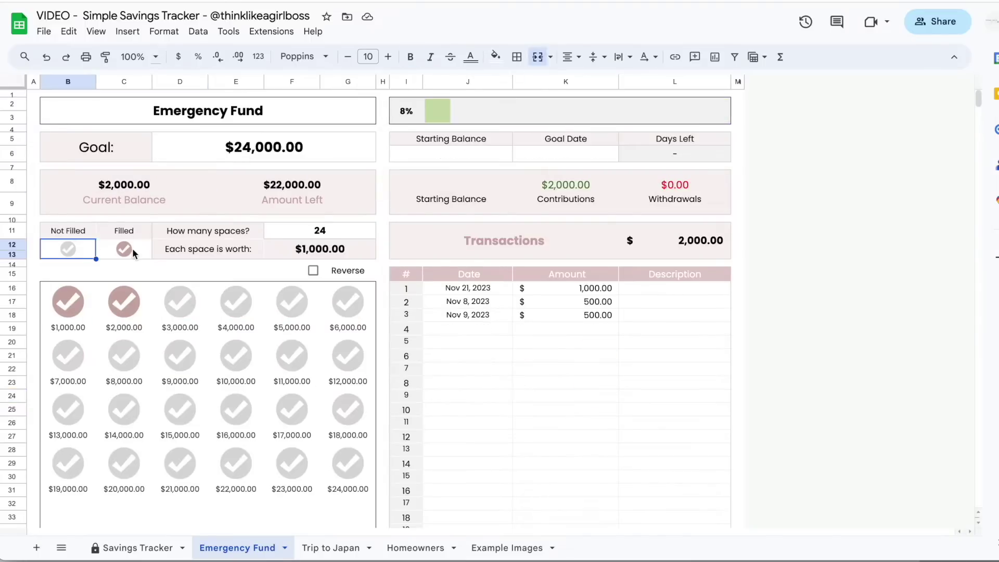
- Select the Filled and Not Filled icon cells
{"action": "left_click", "coordinate": [133, 248]}
{"action": "left_click", "coordinate": [67, 256]}
{"action": "left_click", "coordinate": [126, 251]}
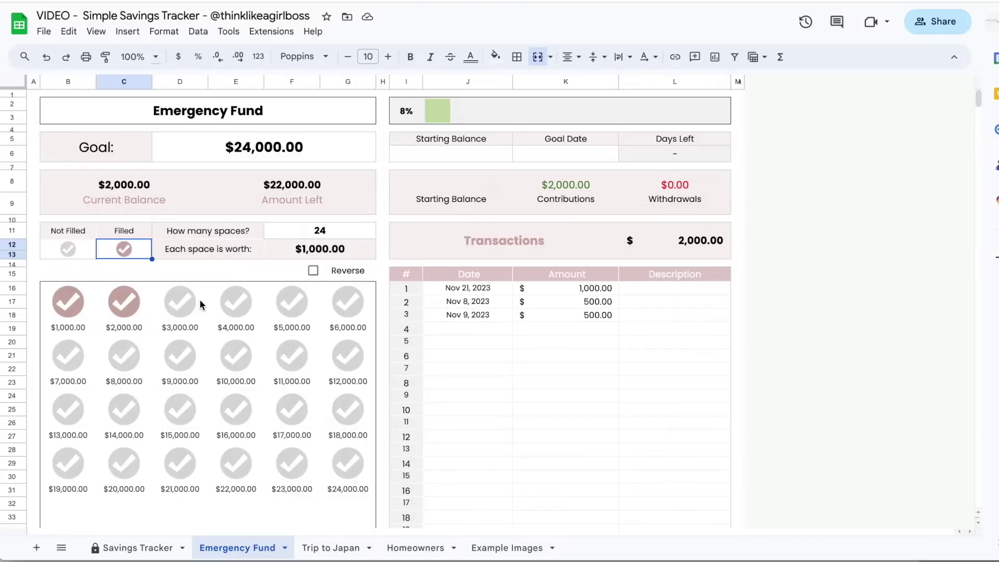
- Log a 1,000 deposit dated Nov 18, 2023 in transaction row 4
{"action": "key", "text": "Up"}
{"action": "key", "text": "Up"}
{"action": "key", "text": "Up"}
{"action": "key", "text": "Up"}
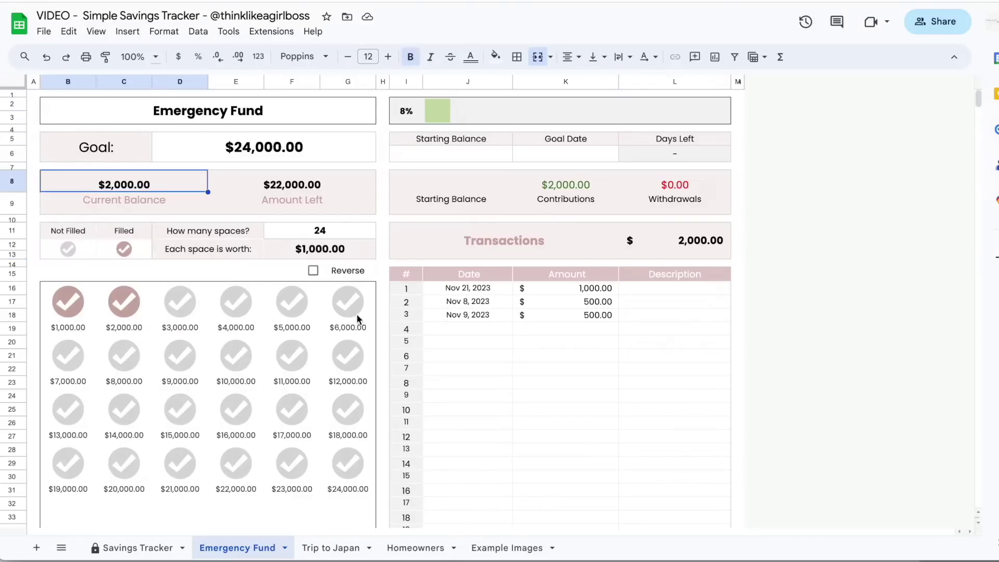
{"action": "double_click", "coordinate": [454, 334]}
{"action": "left_click", "coordinate": [506, 411]}
{"action": "left_click", "coordinate": [585, 325]}
{"action": "type", "text": "1,000"}
{"action": "key", "text": "Return"}
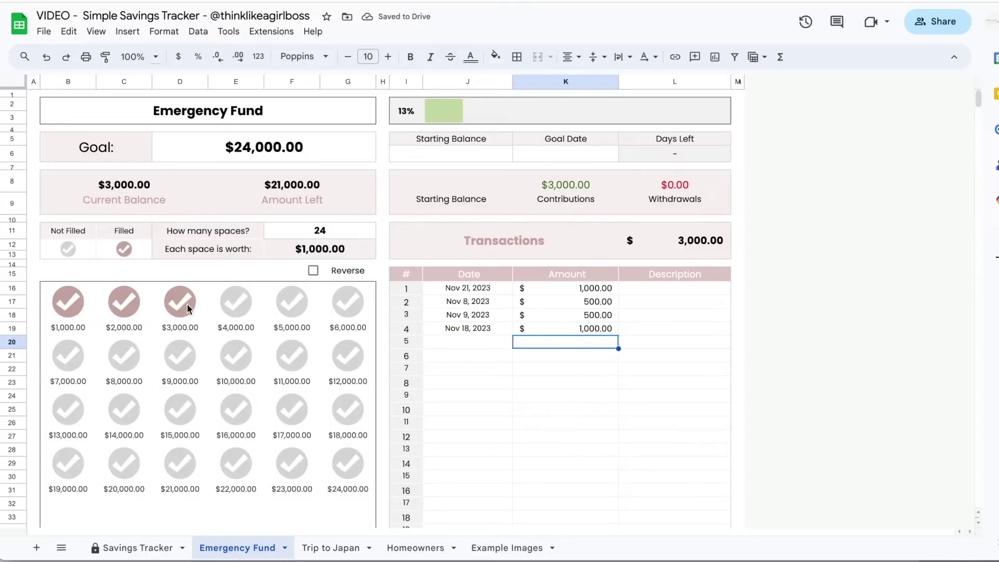
- Select the Not Filled and Filled icon cells, ending on Not Filled
{"action": "left_click", "coordinate": [77, 248]}
{"action": "left_click", "coordinate": [113, 245]}
{"action": "left_click", "coordinate": [80, 248]}
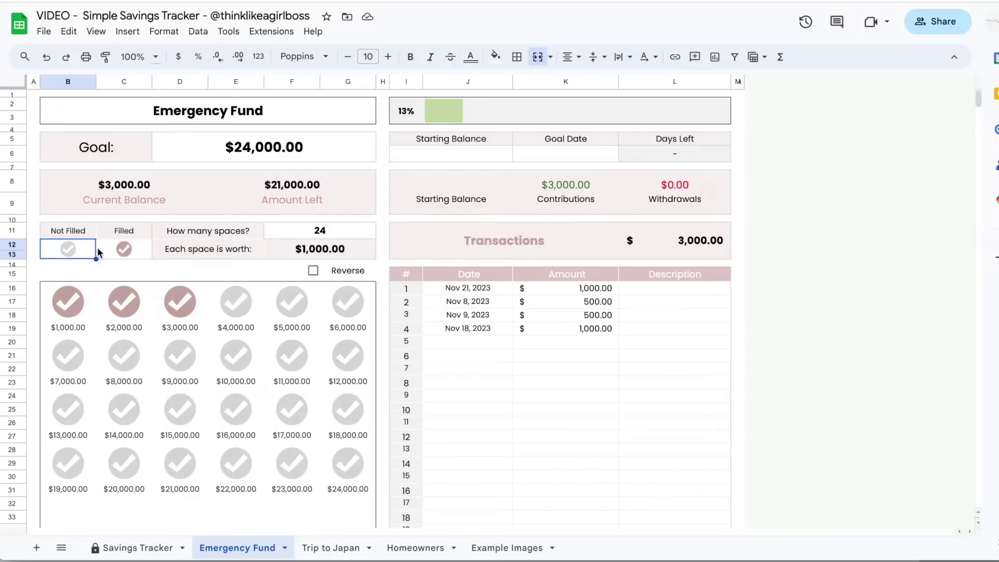
{"action": "left_click", "coordinate": [99, 247]}
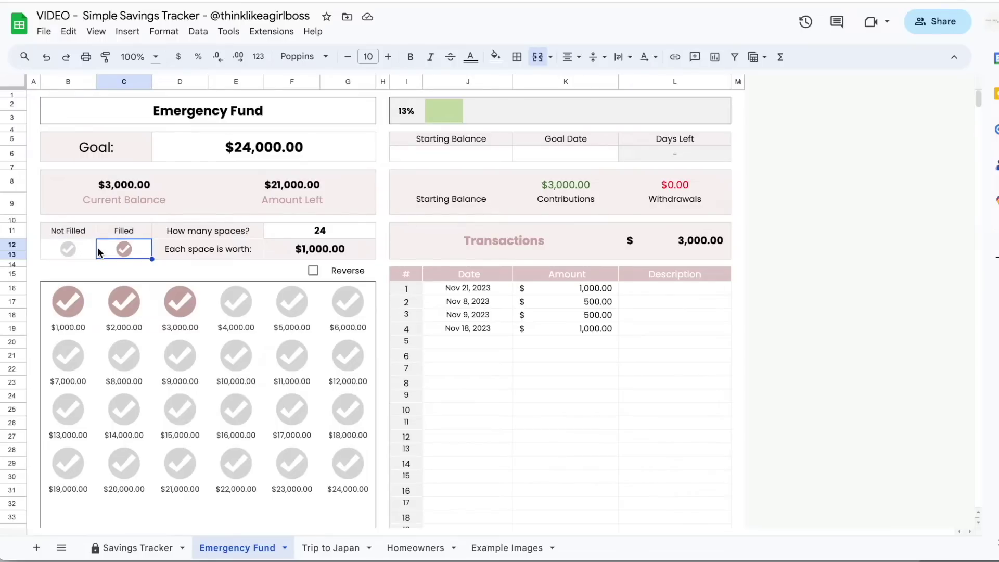
{"action": "left_click", "coordinate": [86, 248]}
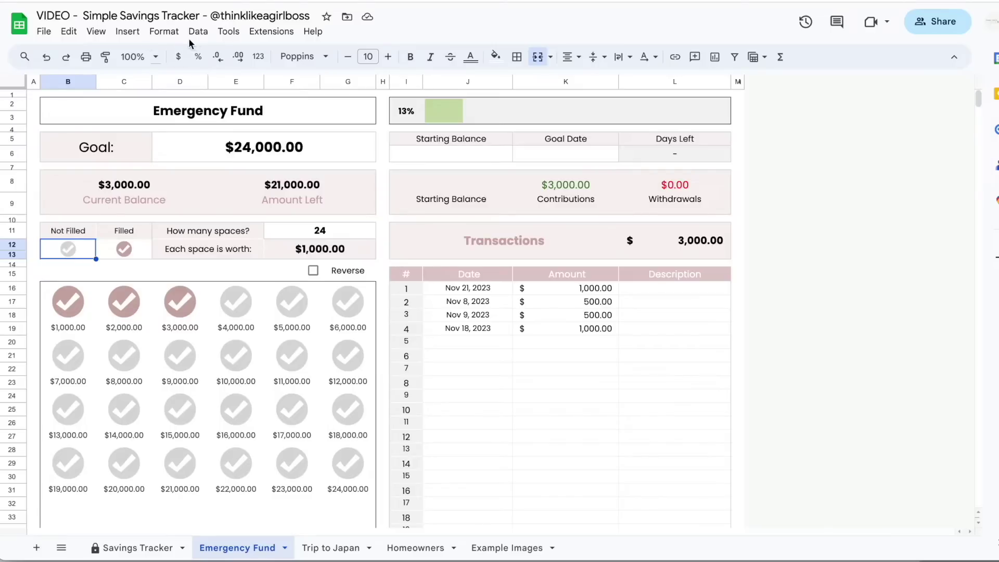
- Insert an image into the selected Not Filled cell using Insert image in cell
{"action": "left_click", "coordinate": [126, 32]}
{"action": "mouse_move", "coordinate": [156, 191]}
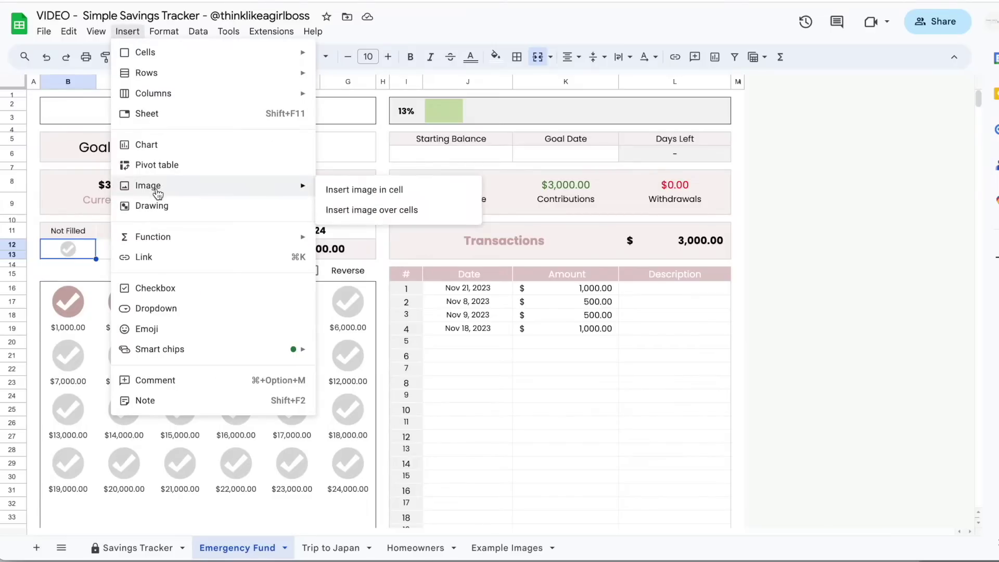
{"action": "left_click", "coordinate": [435, 191]}
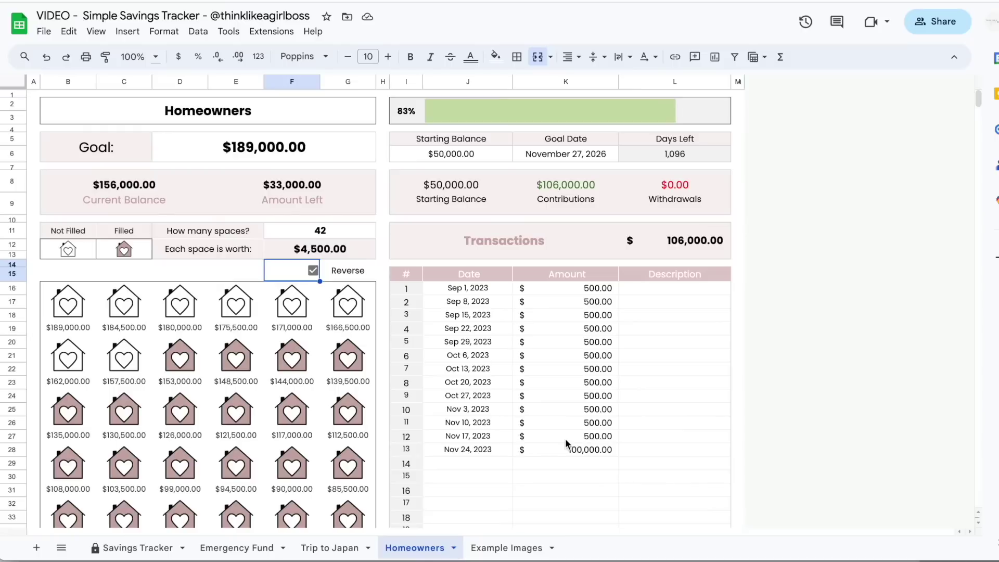
- Pick the globe images in F13:H13 on Example Images, then return to Trip to Japan
{"action": "left_click", "coordinate": [507, 550]}
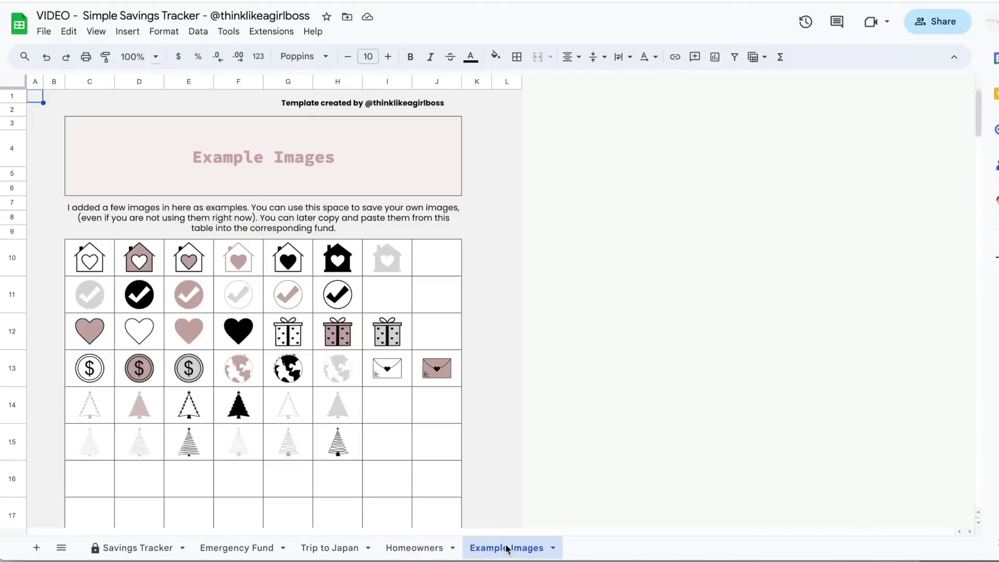
{"action": "left_click", "coordinate": [335, 548]}
{"action": "left_click", "coordinate": [272, 383]}
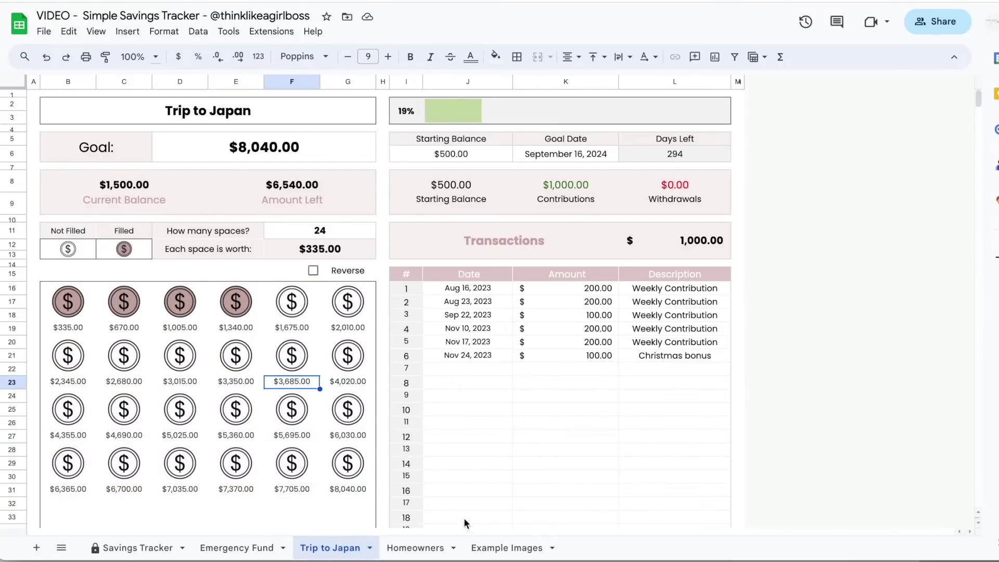
{"action": "left_click", "coordinate": [512, 551]}
{"action": "left_click_drag", "start_coordinate": [239, 370], "coordinate": [283, 366]}
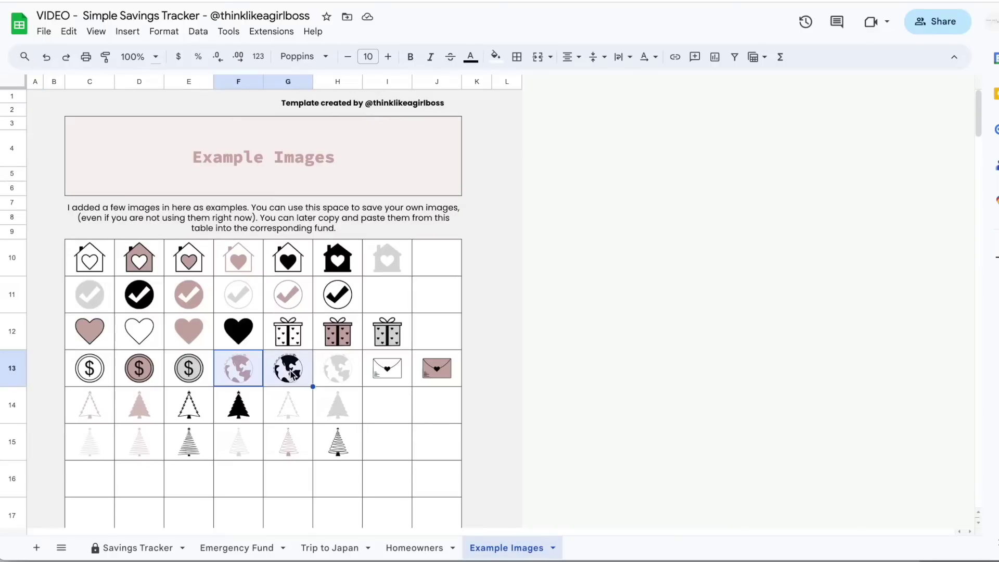
{"action": "left_click", "coordinate": [346, 371]}
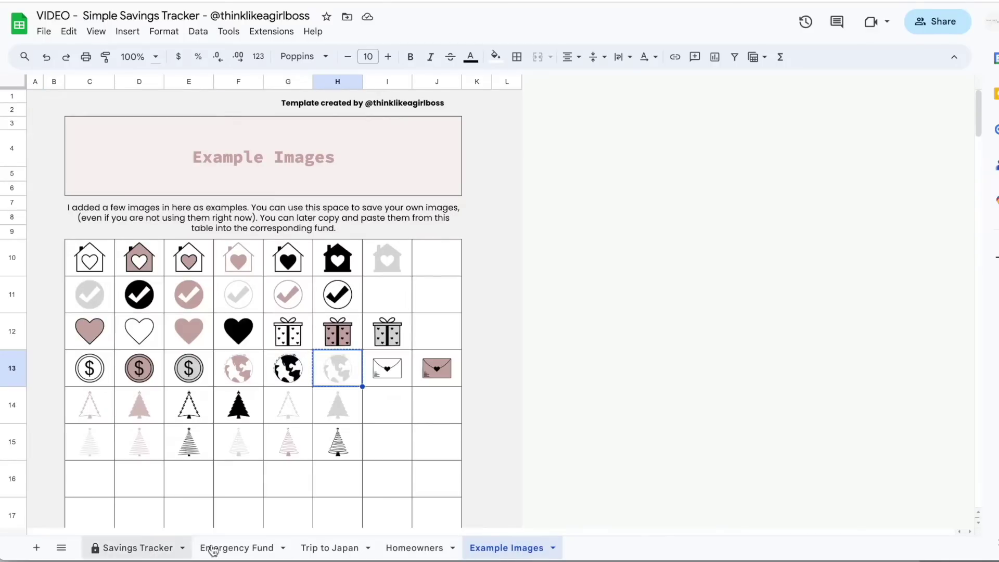
{"action": "left_click", "coordinate": [328, 548]}
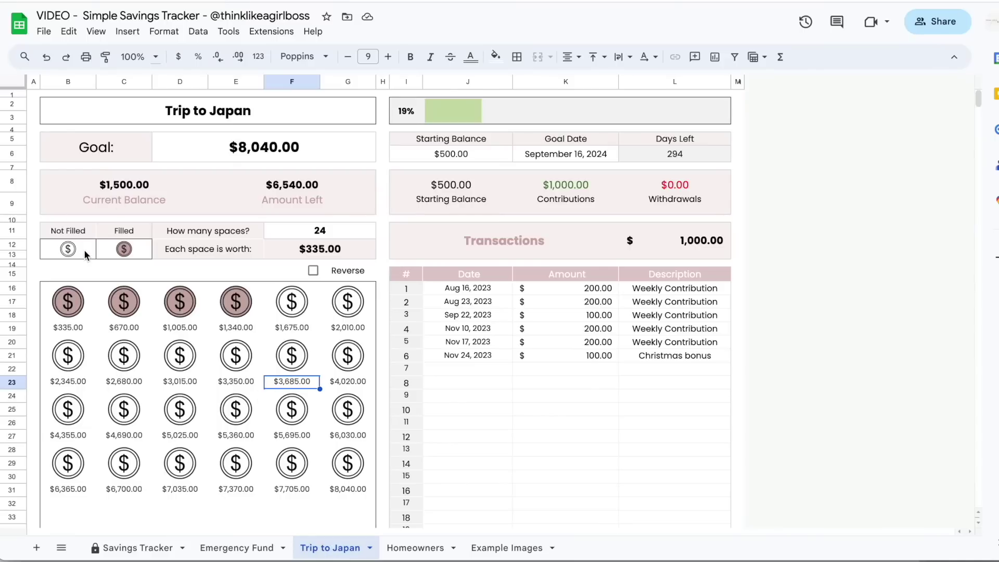
- Paste the faded globe as the Not Filled icon and F13's pink globe as the Filled icon
{"action": "left_click", "coordinate": [84, 249]}
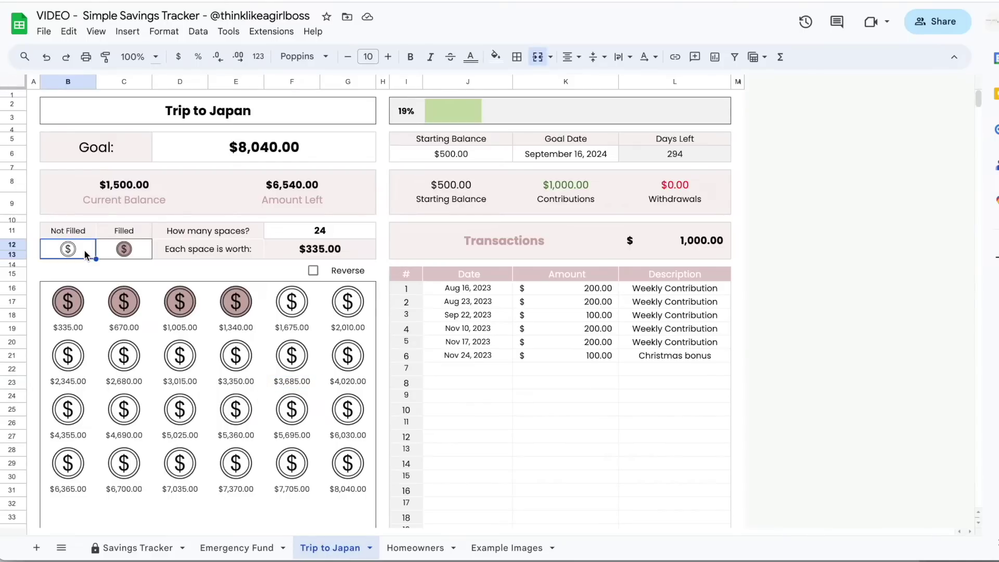
{"action": "key", "text": "ctrl+v"}
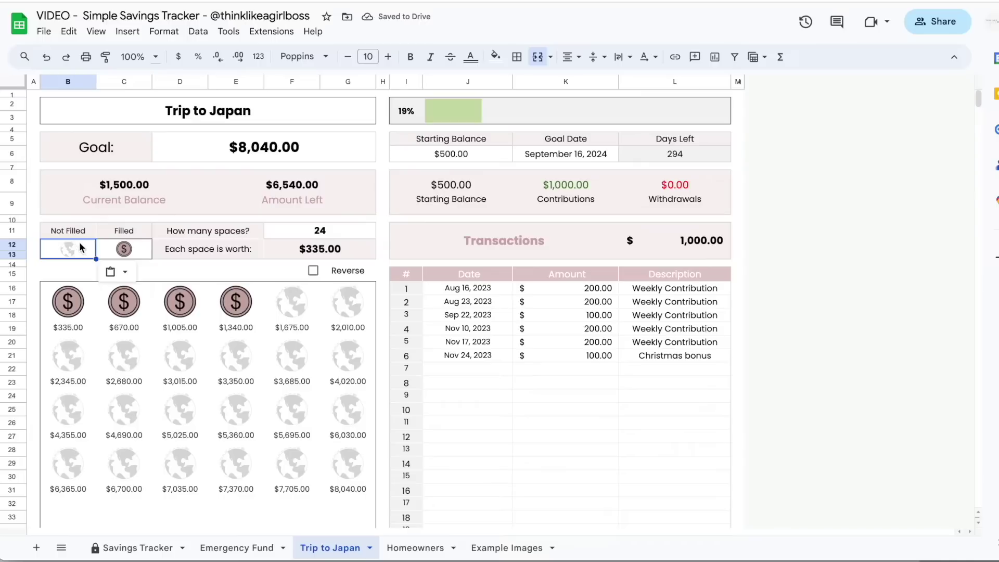
{"action": "left_click", "coordinate": [149, 249]}
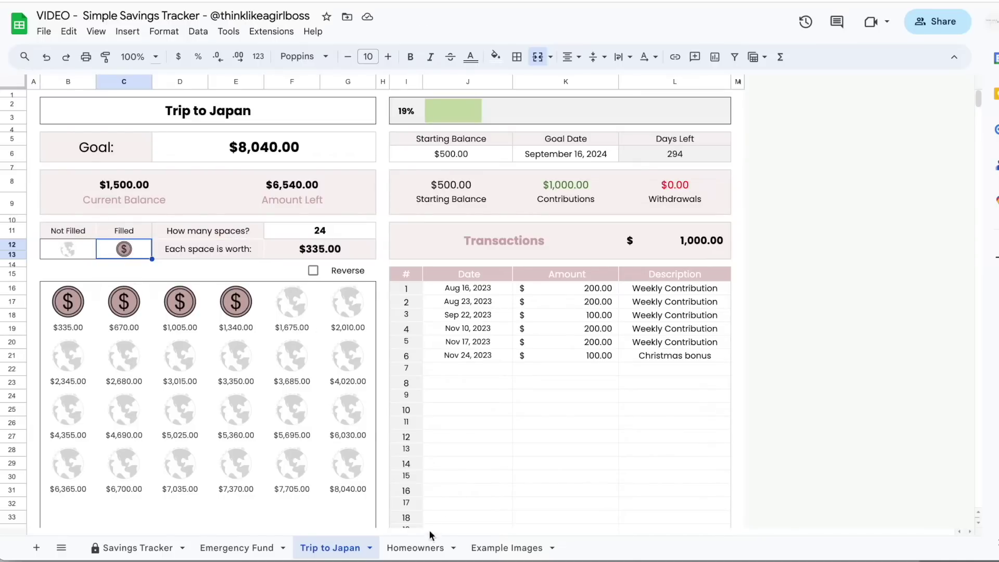
{"action": "left_click", "coordinate": [507, 547]}
{"action": "left_click", "coordinate": [255, 366]}
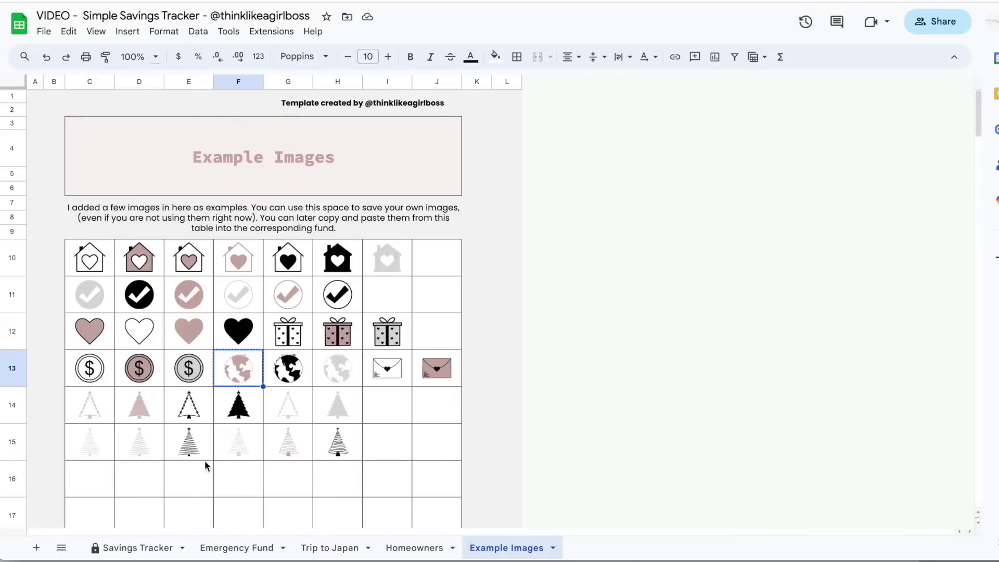
{"action": "left_click", "coordinate": [329, 547]}
{"action": "key", "text": "ctrl+v"}
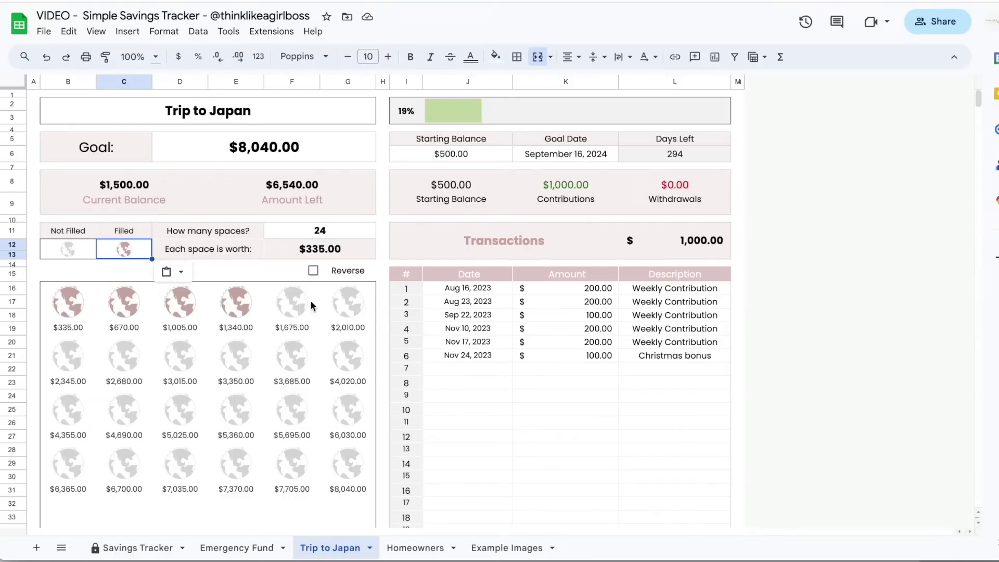
{"action": "left_click", "coordinate": [237, 547]}
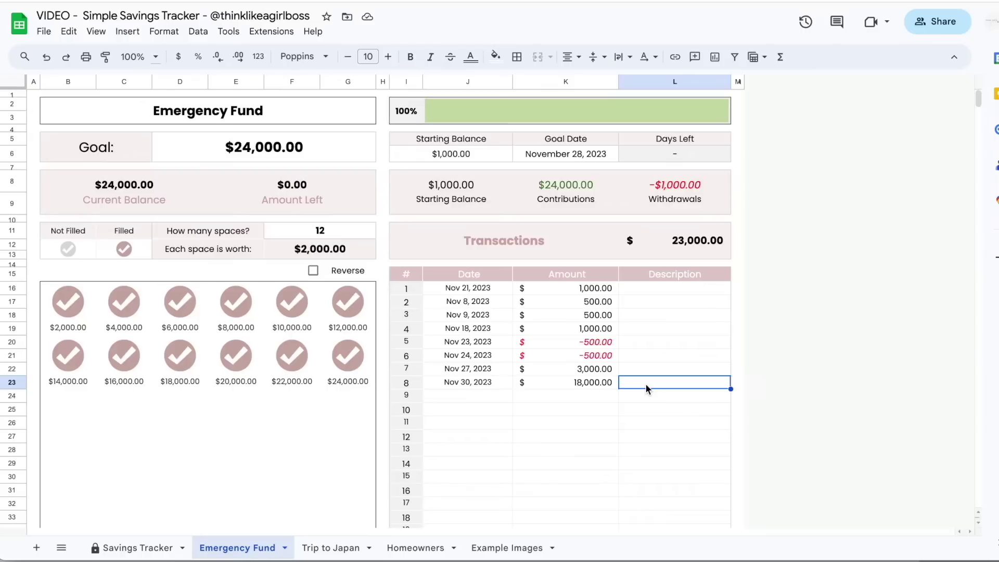
- Move between the Emergency Fund and blank Savings Tracker sheets, ending on Savings Tracker
{"action": "left_click", "coordinate": [157, 546]}
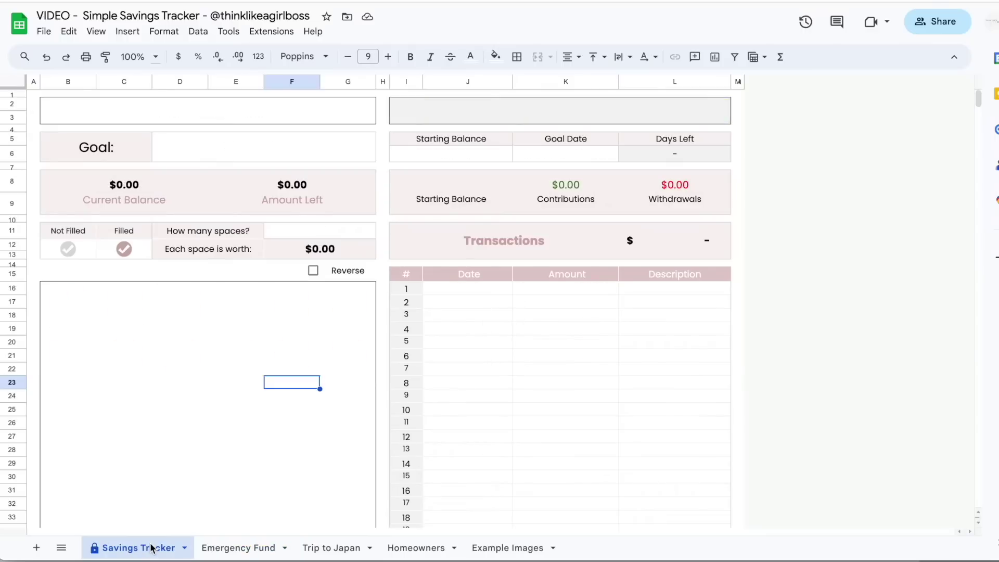
{"action": "left_click", "coordinate": [577, 400]}
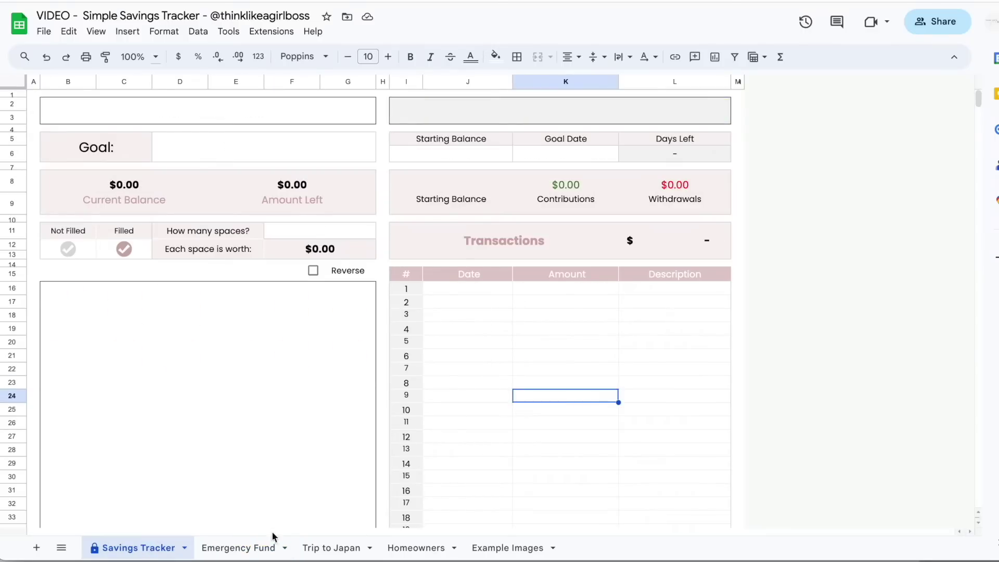
{"action": "left_click", "coordinate": [243, 552]}
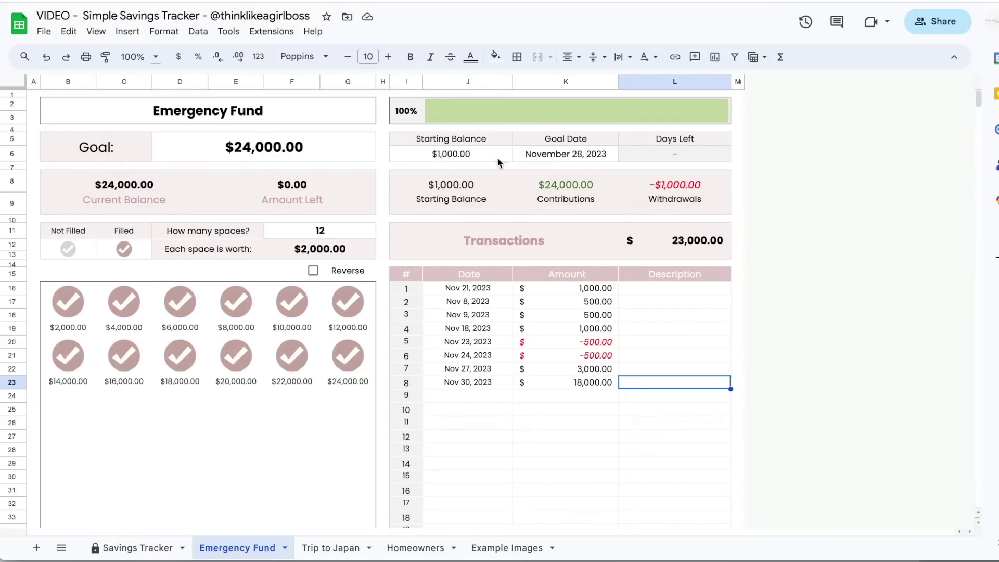
{"action": "left_click", "coordinate": [124, 547]}
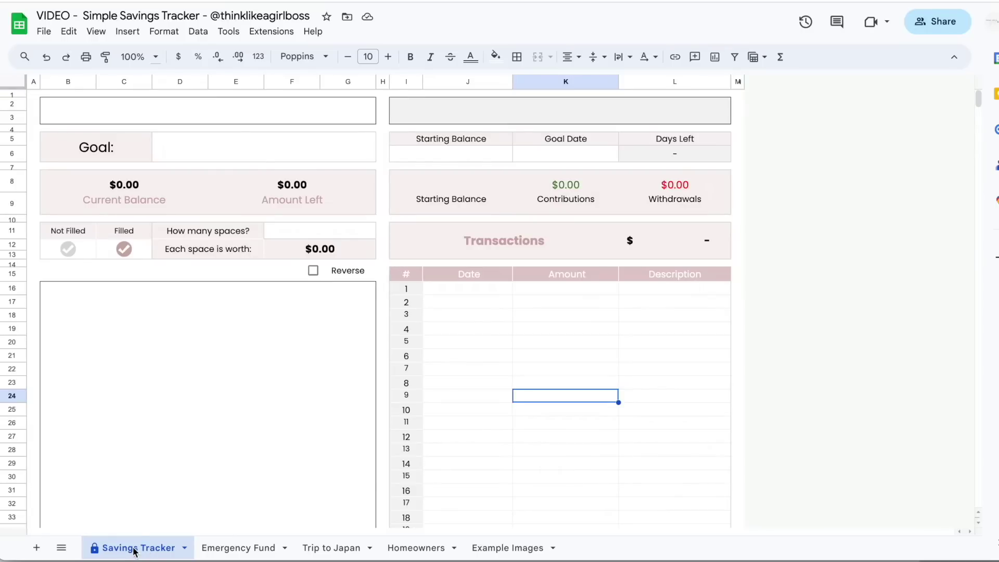
{"action": "right_click", "coordinate": [134, 550]}
- Copy the blank Savings Tracker sheet into the Example ST monthly budget spreadsheet and open it
{"action": "mouse_move", "coordinate": [158, 372]}
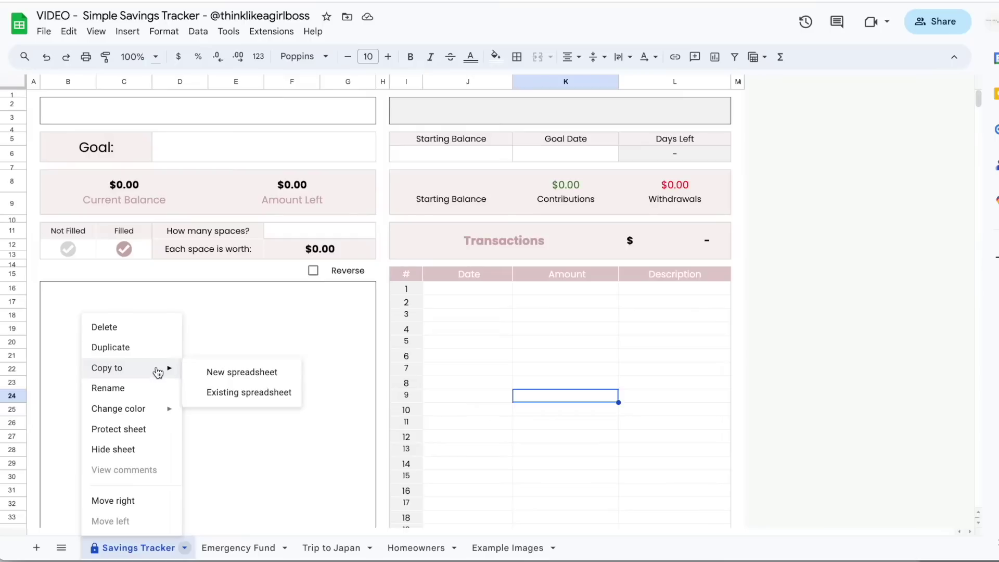
{"action": "left_click", "coordinate": [254, 396]}
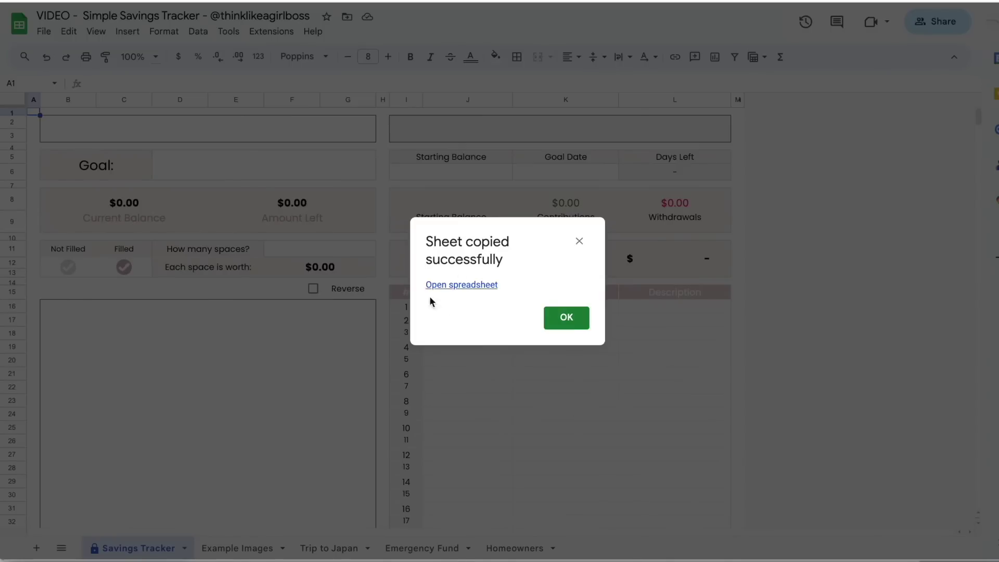
{"action": "left_click", "coordinate": [490, 285]}
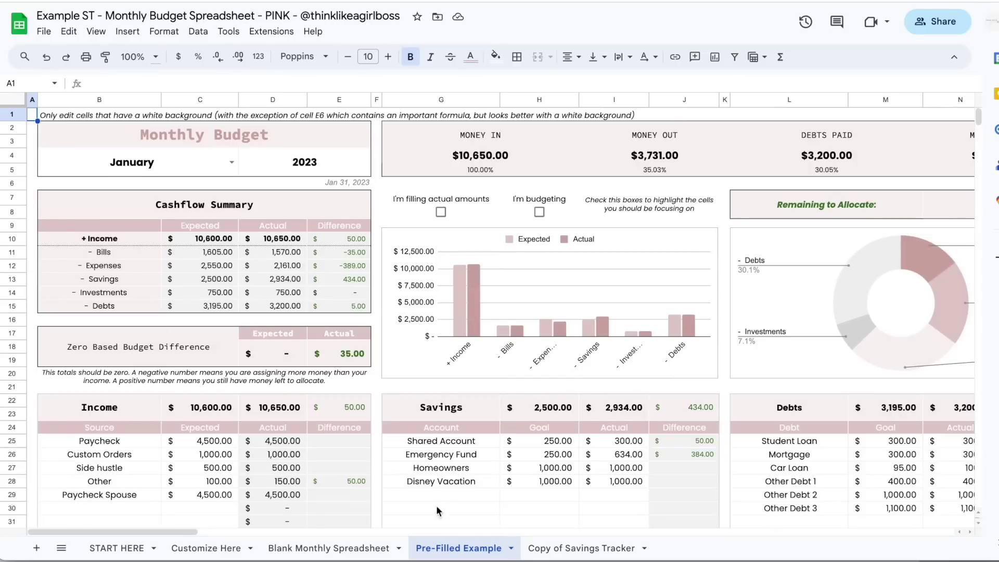
- Rename the copied sheet 'Blank original savings tracker' and duplicate it
{"action": "left_click", "coordinate": [569, 546]}
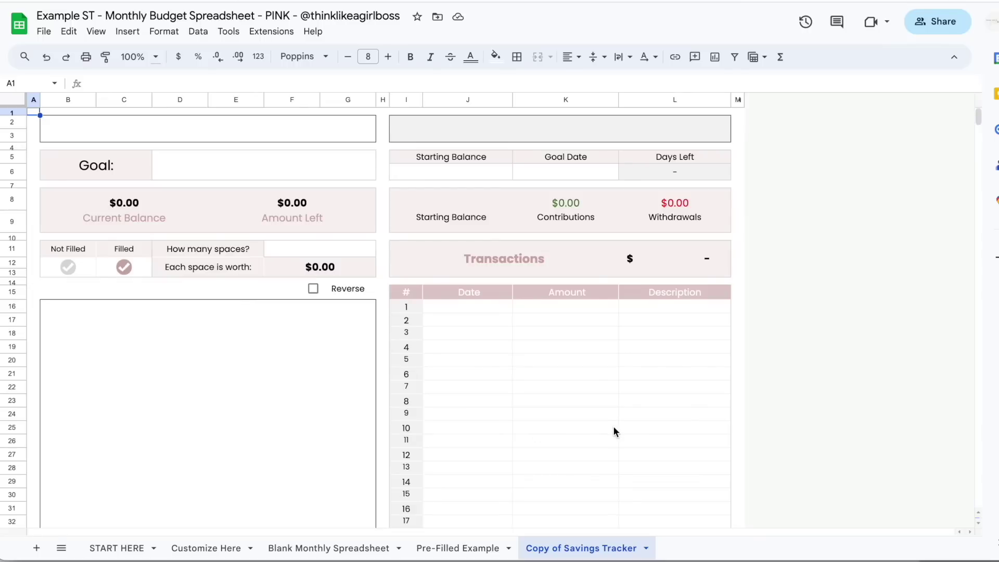
{"action": "double_click", "coordinate": [596, 548]}
{"action": "type", "text": "Blank original savings tracker"}
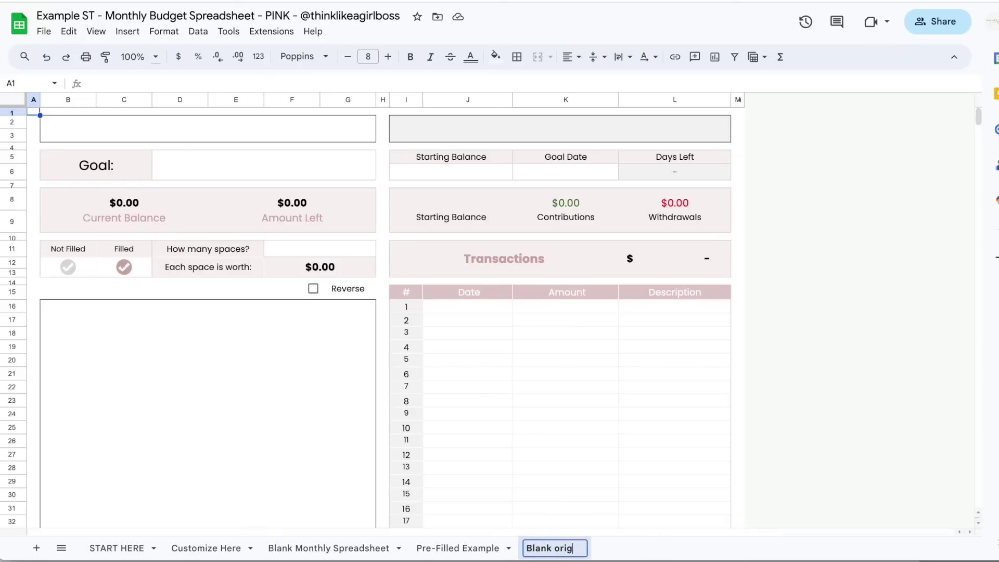
{"action": "key", "text": "Return"}
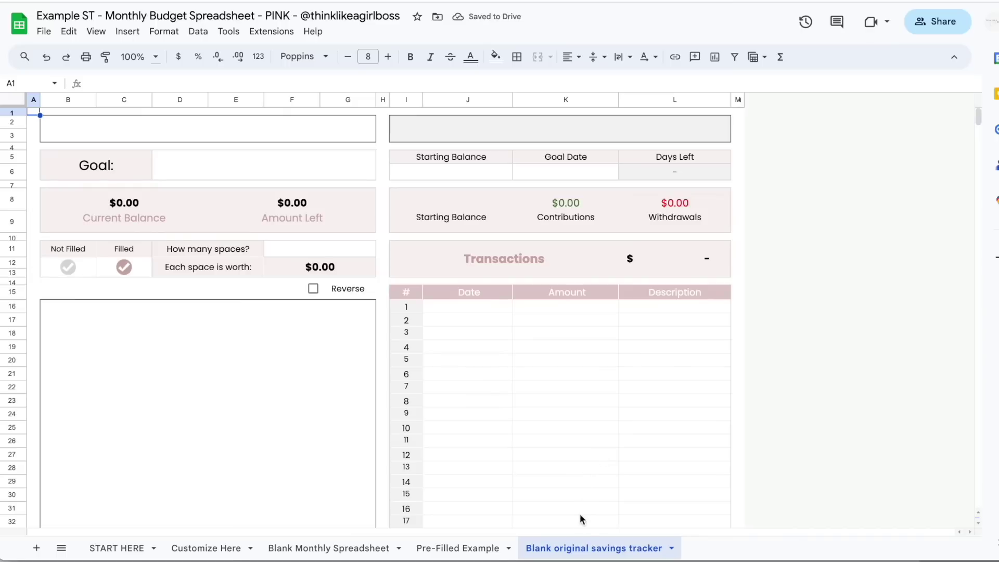
{"action": "right_click", "coordinate": [582, 546]}
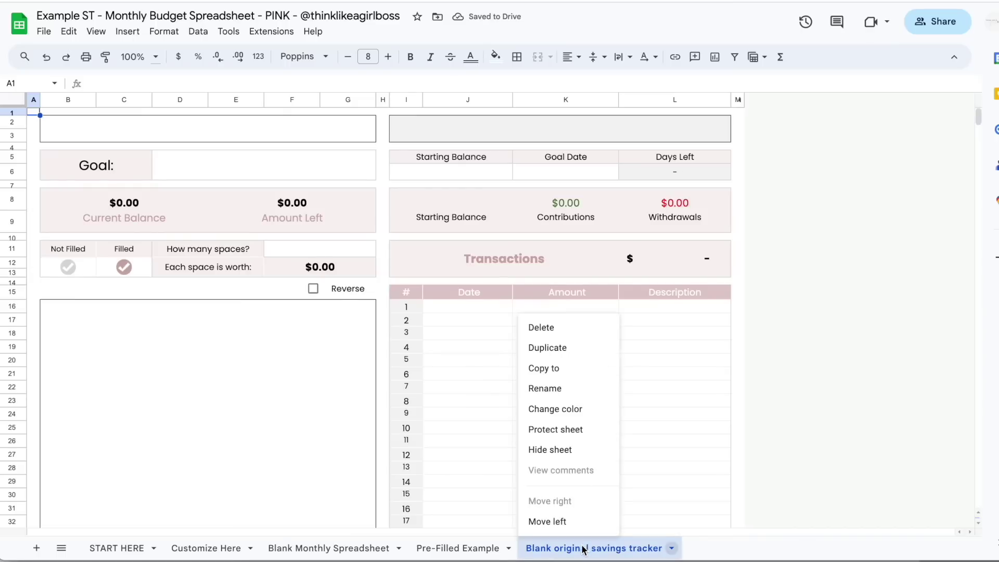
{"action": "left_click", "coordinate": [564, 351]}
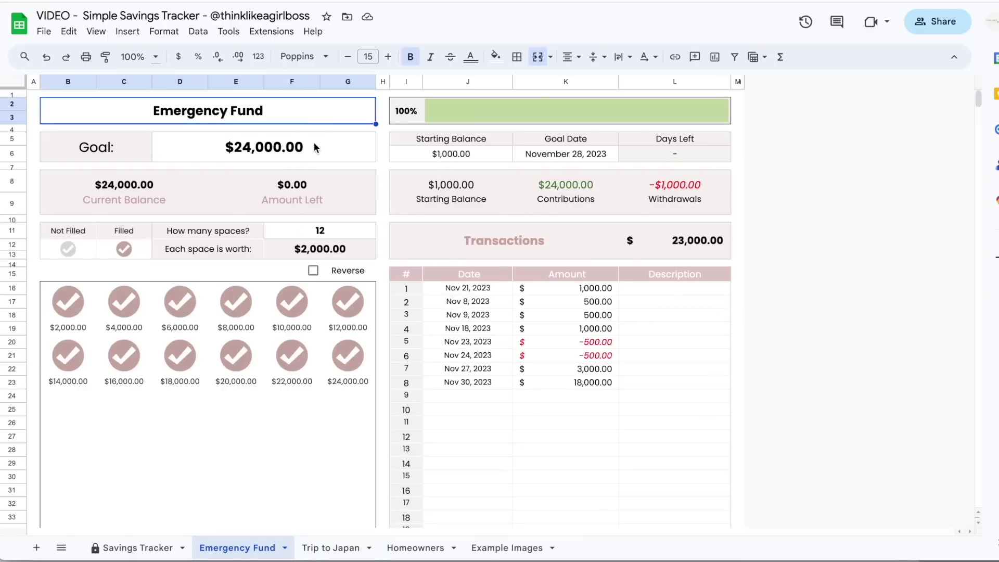
- Return to the tracker's Emergency Fund sheet and select its Not Filled and Filled icon cells
{"action": "left_click", "coordinate": [315, 147]}
{"action": "left_click", "coordinate": [304, 229]}
{"action": "left_click_drag", "start_coordinate": [83, 245], "coordinate": [151, 249]}
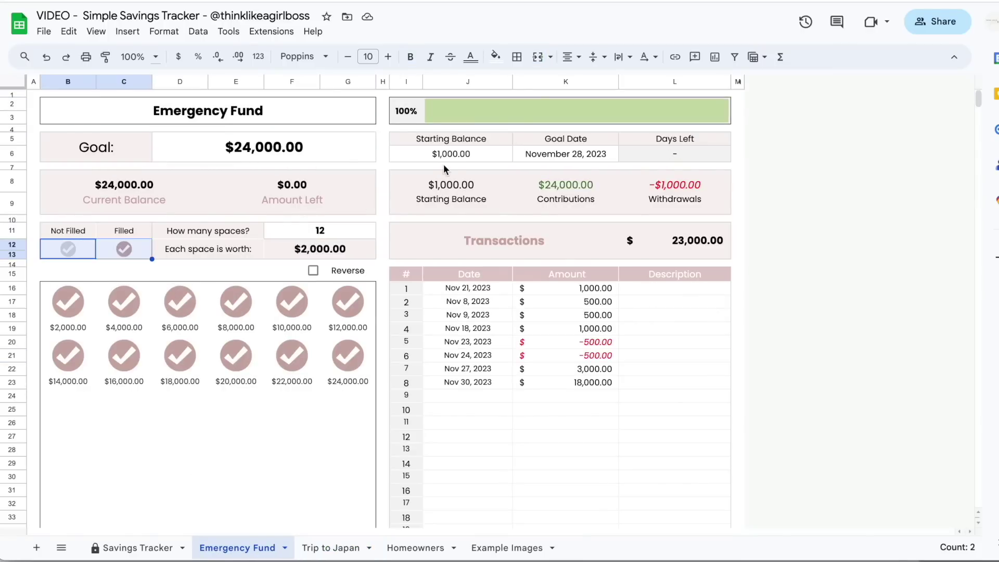
{"action": "left_click", "coordinate": [457, 155]}
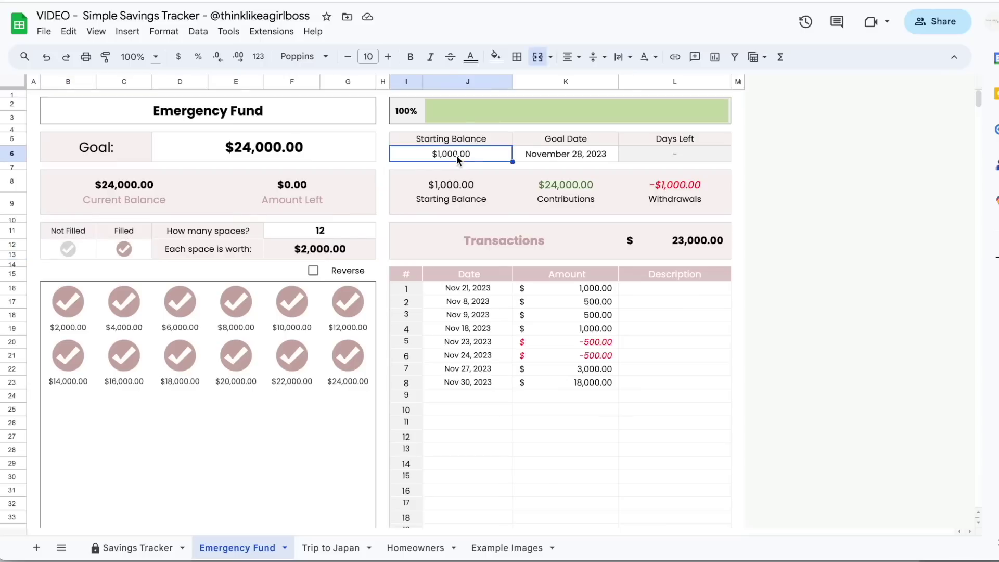
{"action": "double_click", "coordinate": [551, 153]}
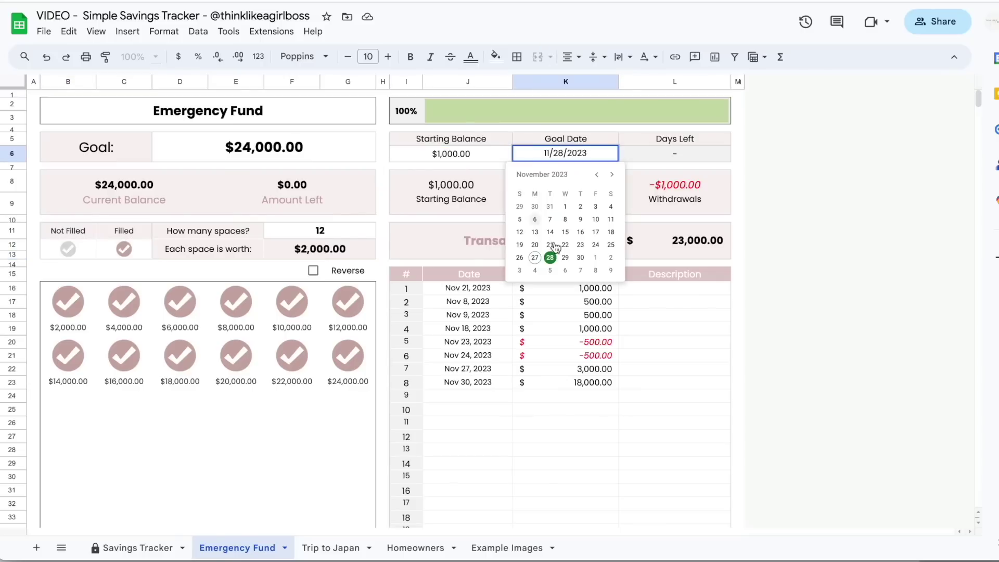
{"action": "left_click", "coordinate": [723, 345]}
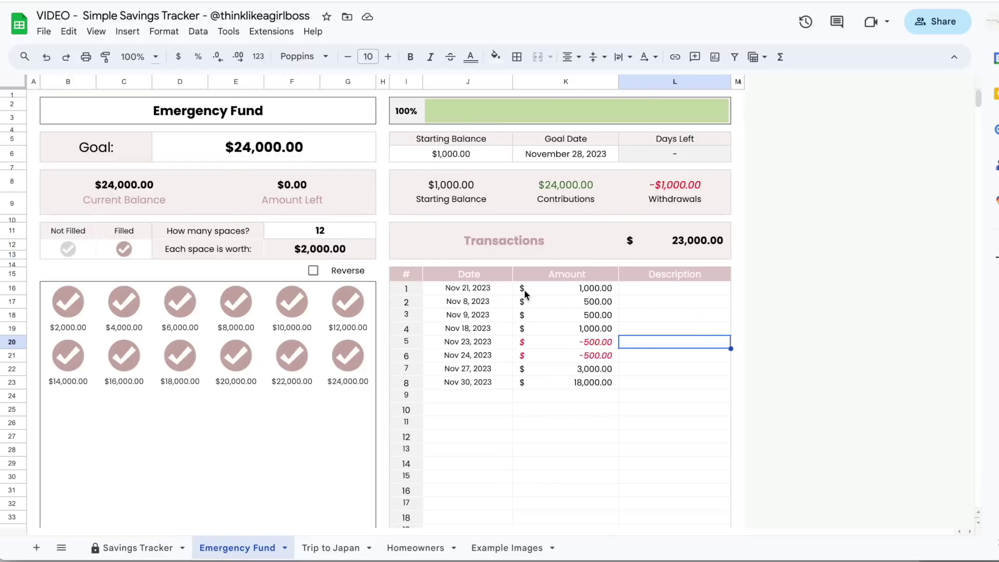
{"action": "left_click", "coordinate": [666, 288]}
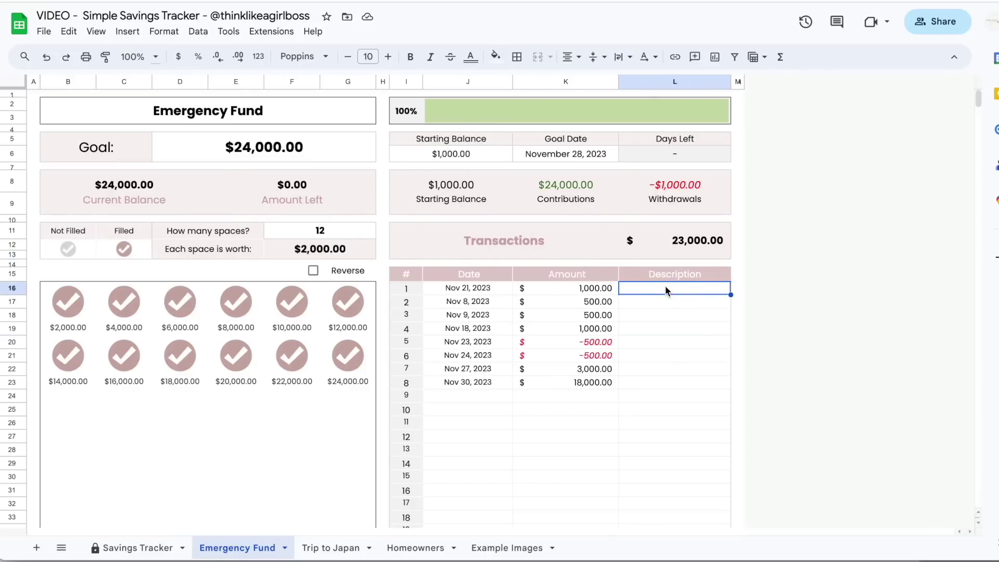
{"action": "double_click", "coordinate": [471, 287]}
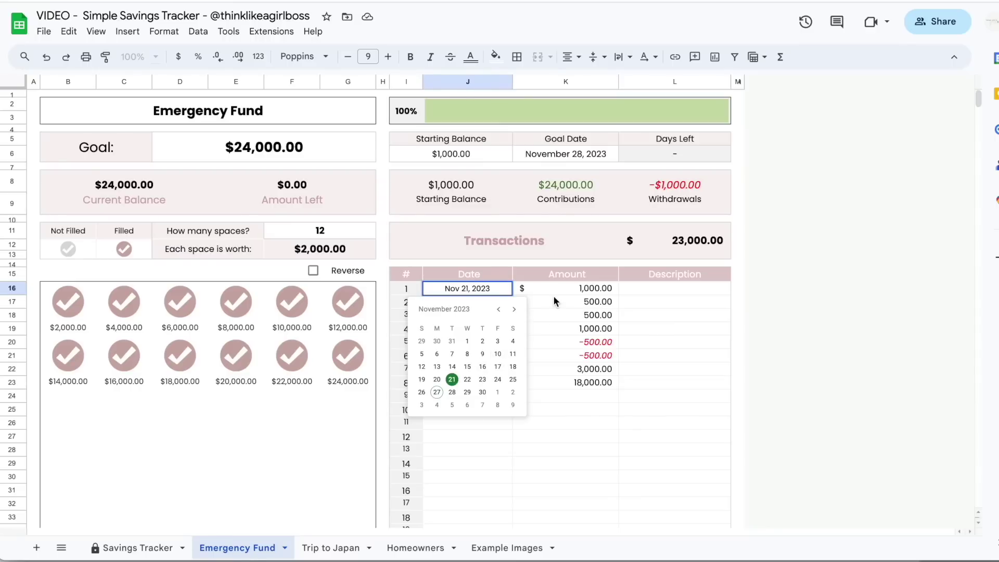
{"action": "left_click", "coordinate": [554, 293]}
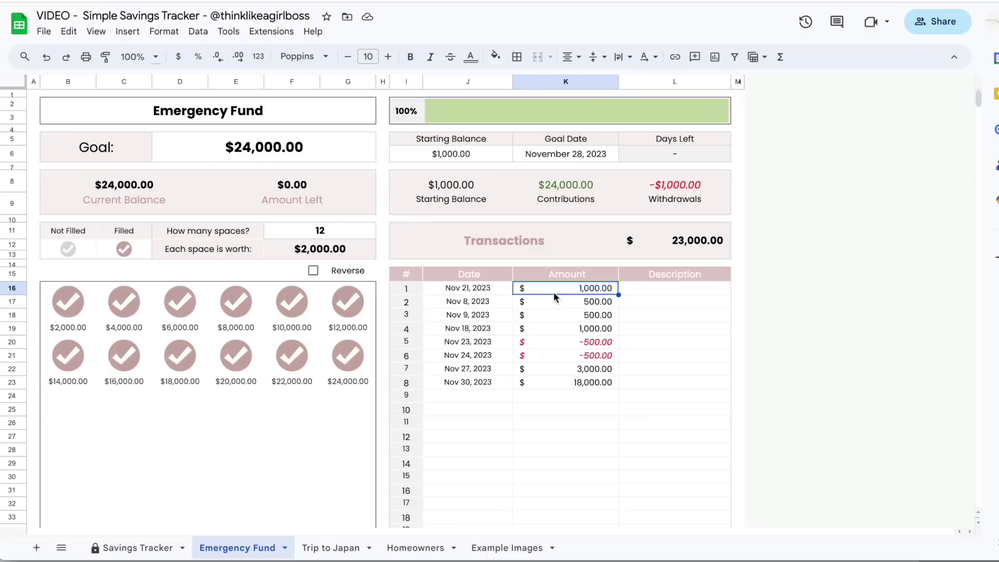
{"action": "left_click", "coordinate": [644, 293]}
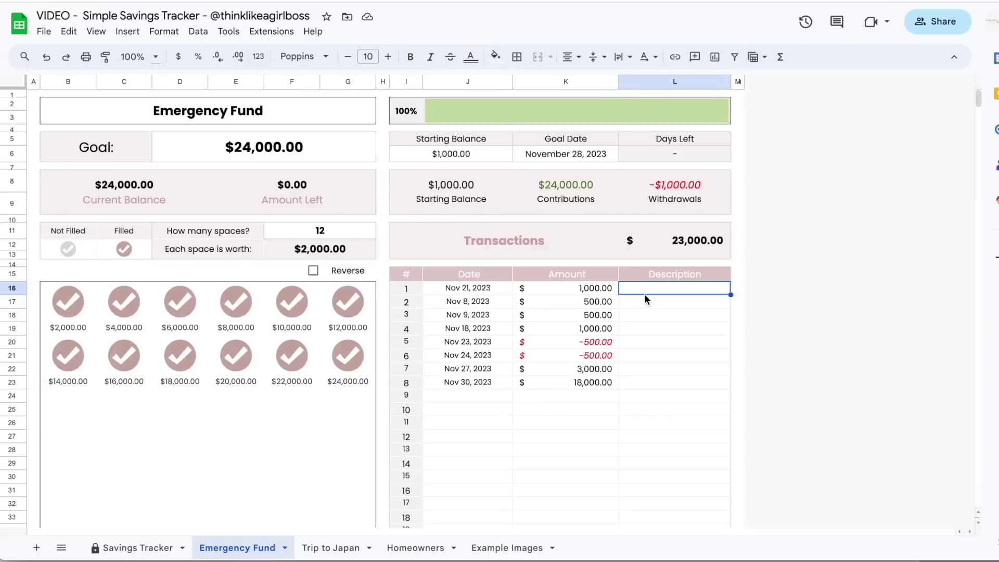